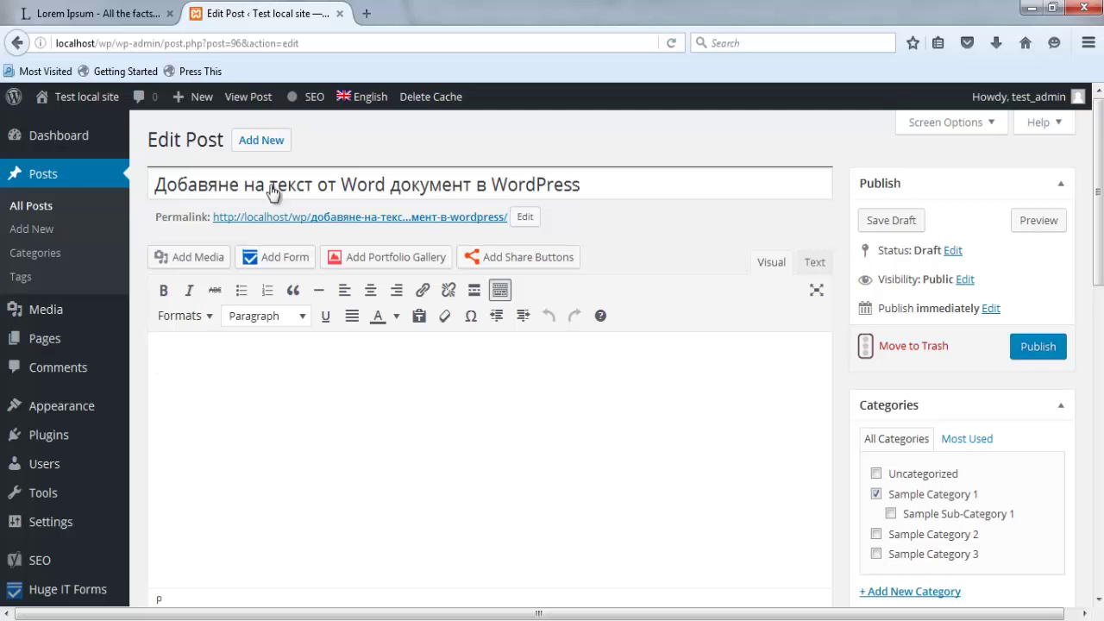
- Generate five paragraphs of Lorem Ipsum on lipsum.com, then bring up the Lorem Ipsum Word document
left_click(117, 13)
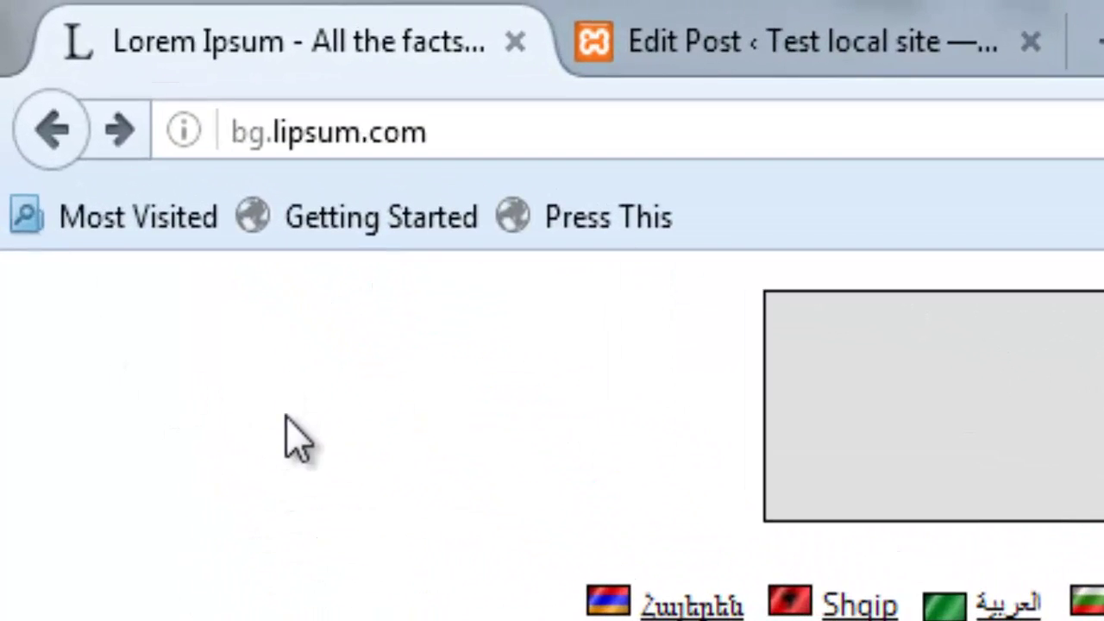
middle_click(136, 324)
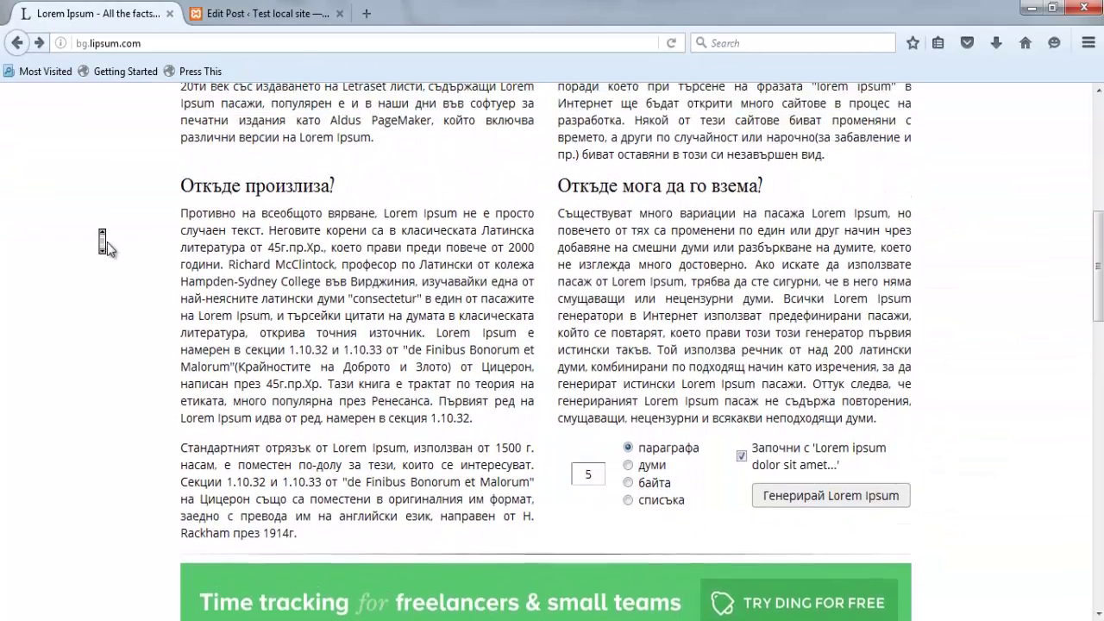
scroll(108, 249, "up", 1)
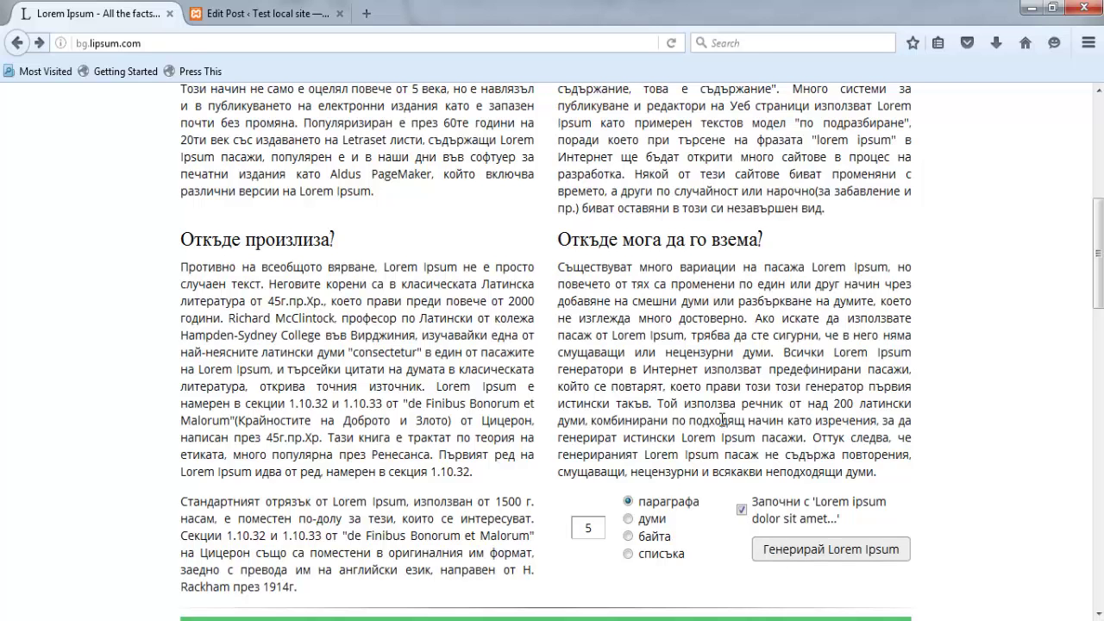
left_click(788, 548)
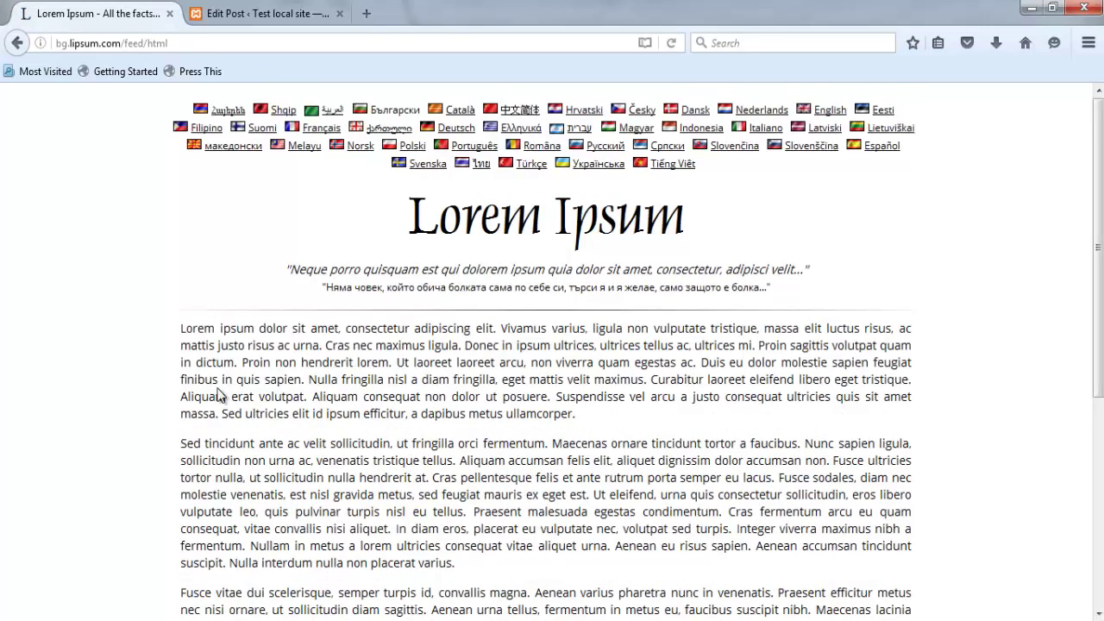
scroll(220, 395, "down", 5)
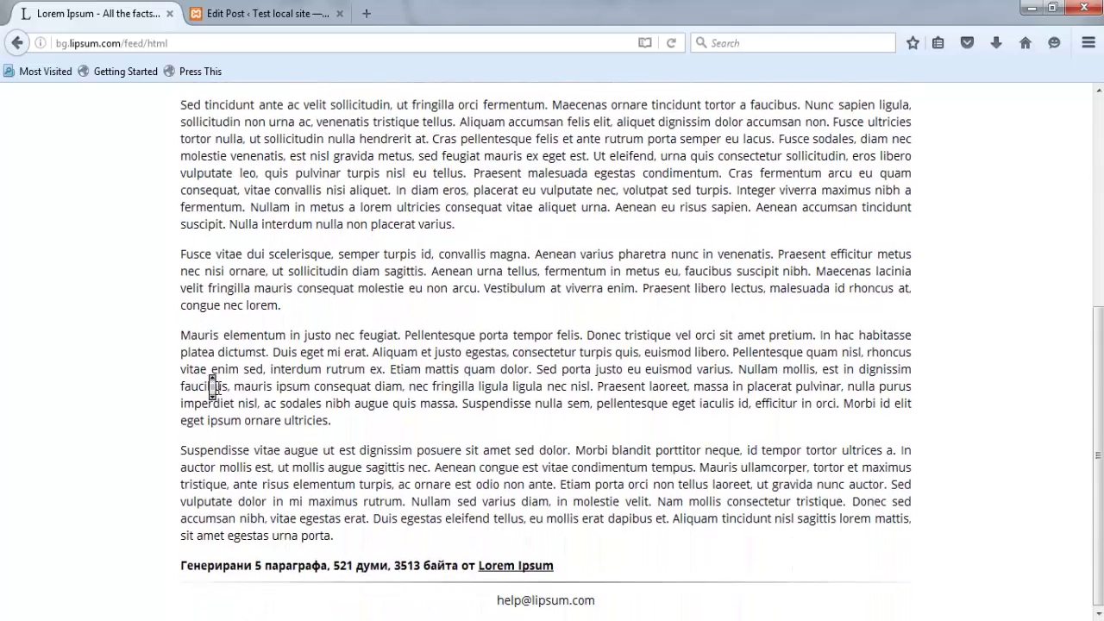
scroll(213, 387, "up", 5)
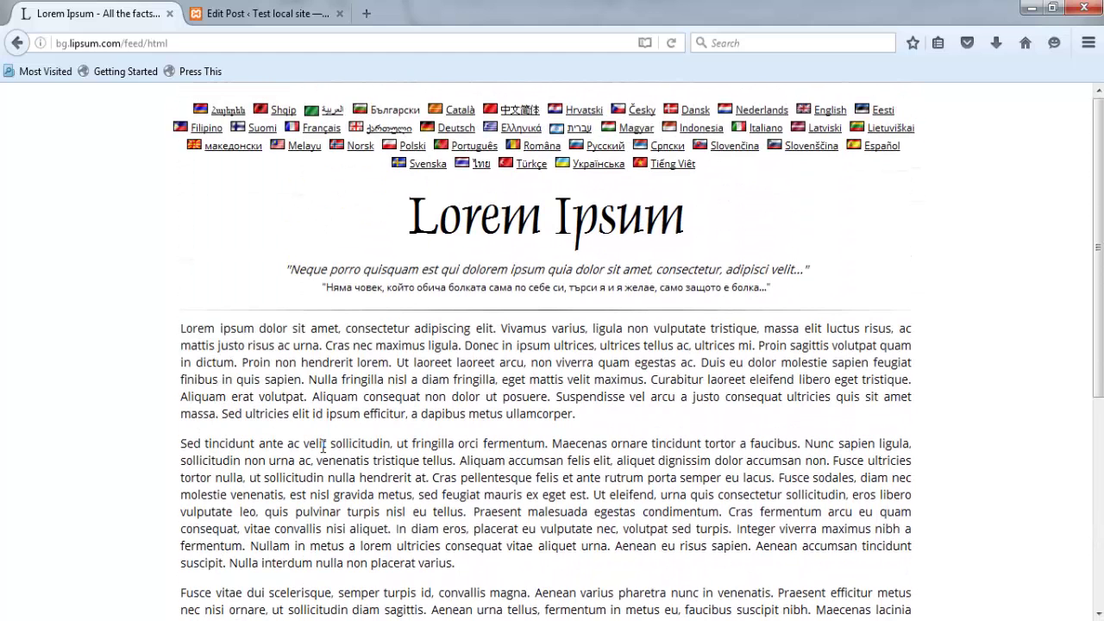
key("alt+Tab")
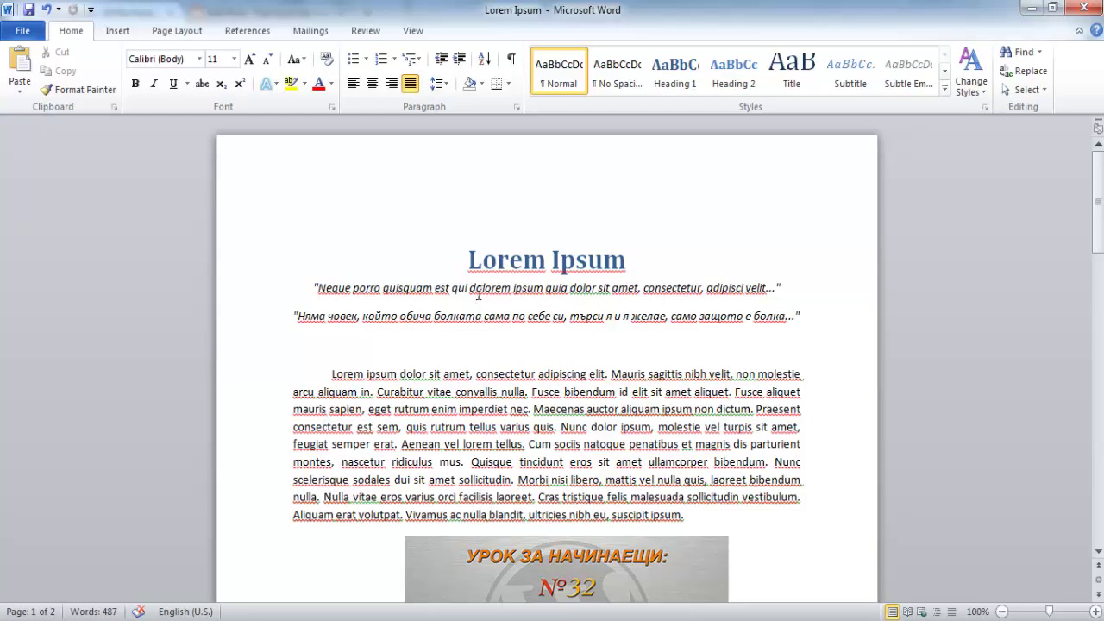
scroll(376, 320, "down", 2)
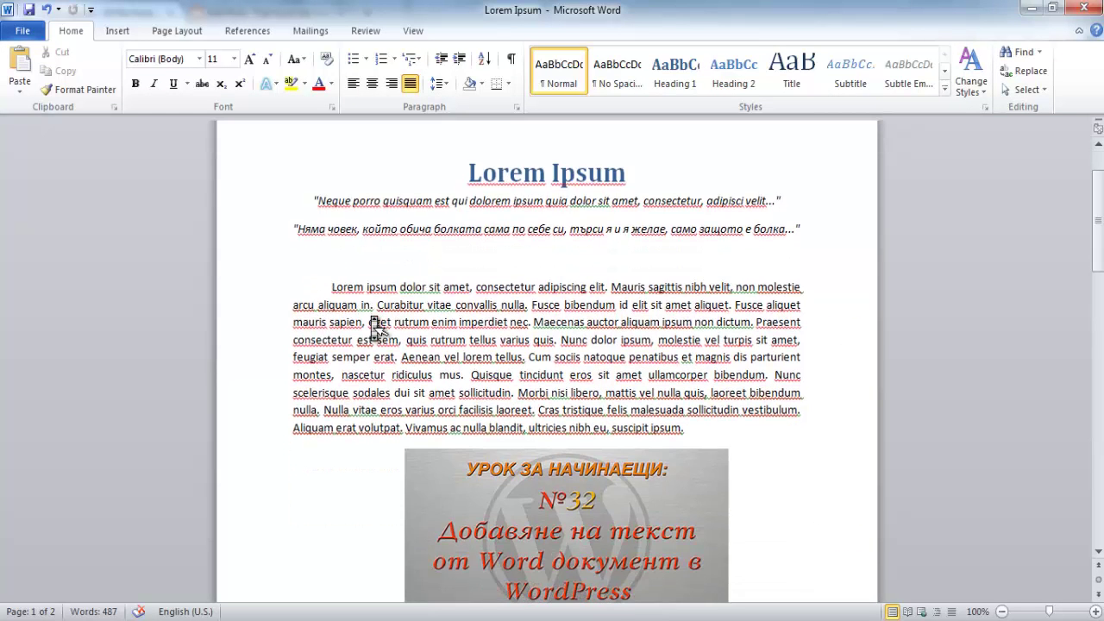
scroll(377, 323, "down", 1)
scroll(376, 326, "down", 2)
scroll(376, 326, "down", 1)
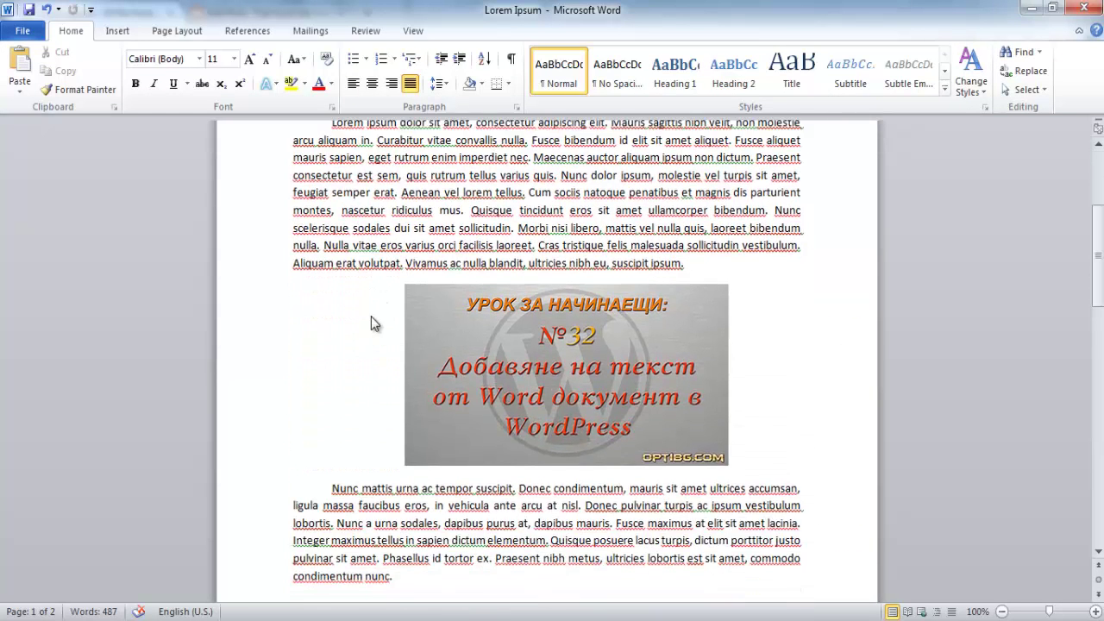
scroll(376, 326, "down", 2)
scroll(376, 326, "down", 4)
scroll(376, 326, "down", 3)
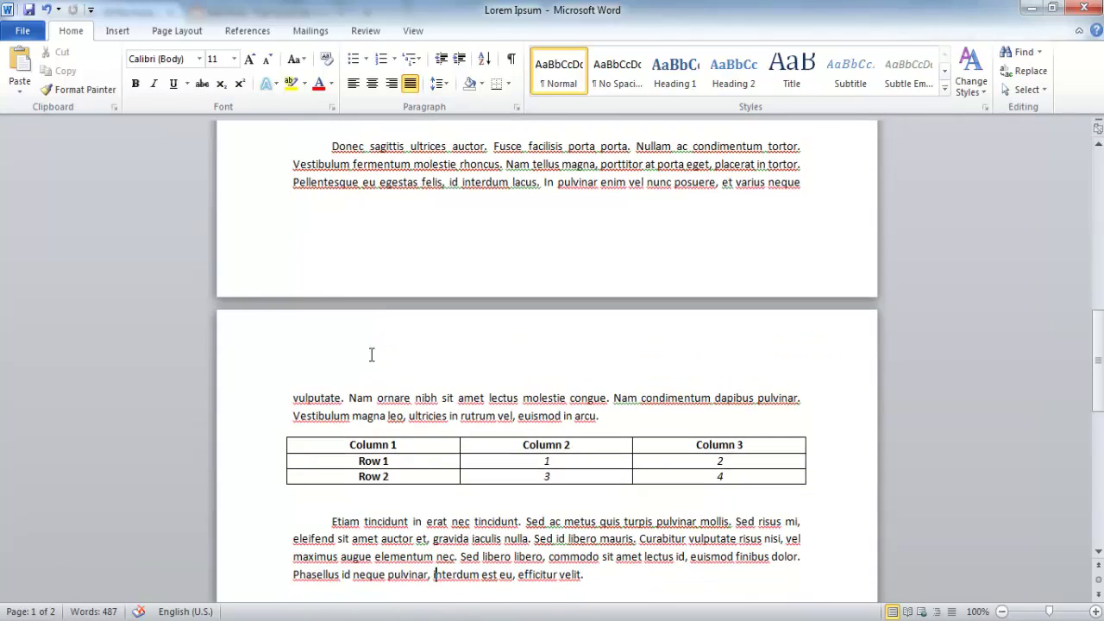
middle_click(526, 327)
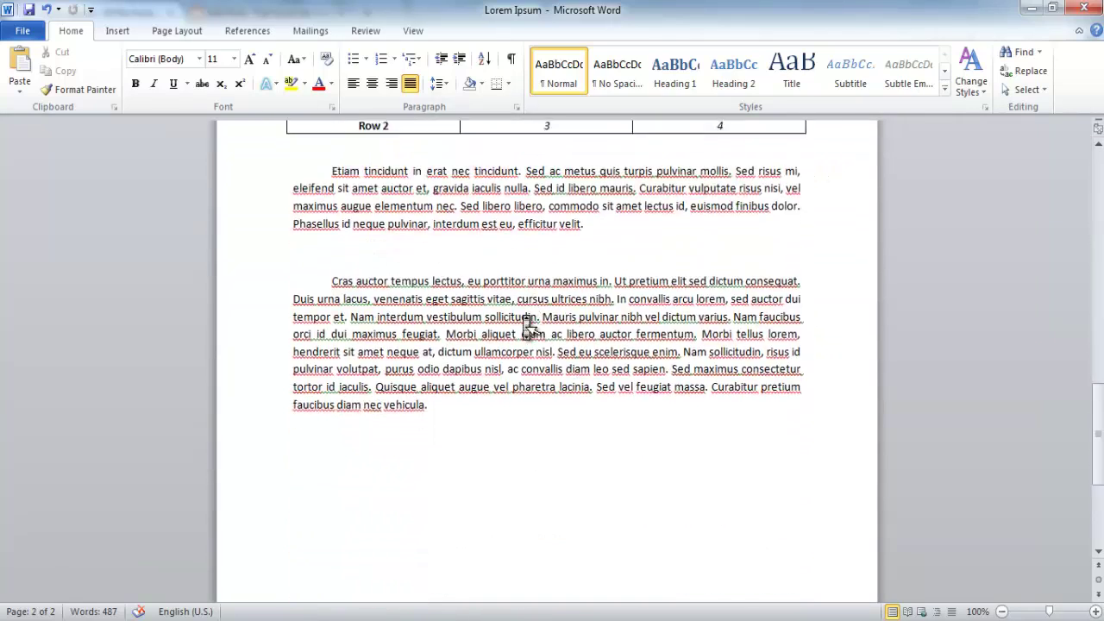
scroll(526, 327, "up", 6)
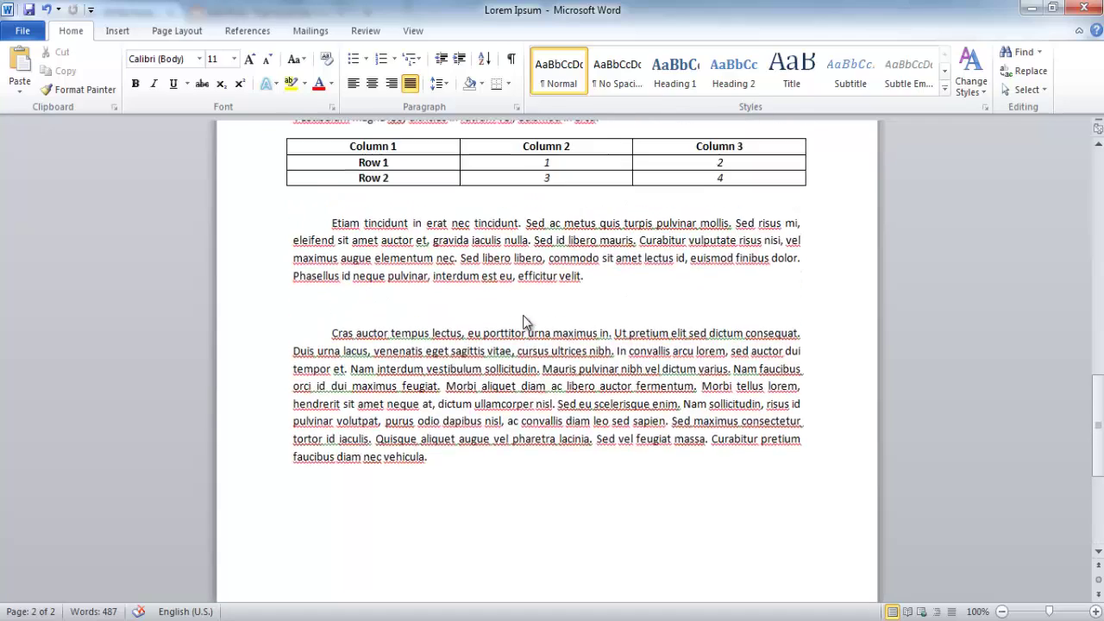
scroll(527, 327, "up", 4)
scroll(526, 327, "up", 7)
scroll(528, 328, "up", 6)
scroll(528, 327, "up", 3)
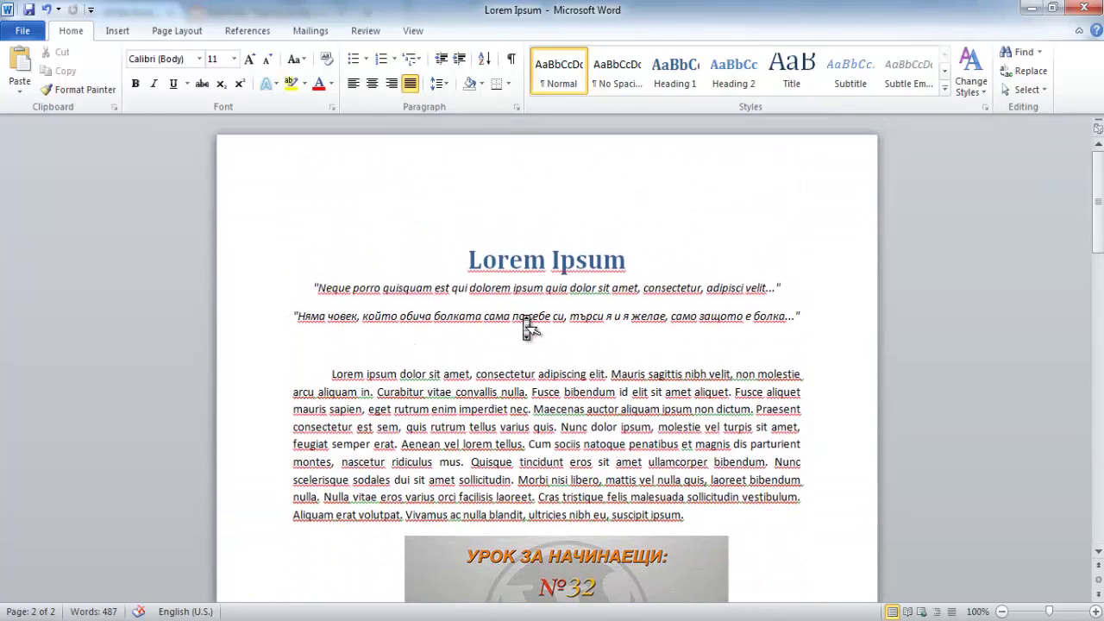
middle_click(528, 326)
- Return to the WordPress Edit Post page for the draft post
left_click(331, 619)
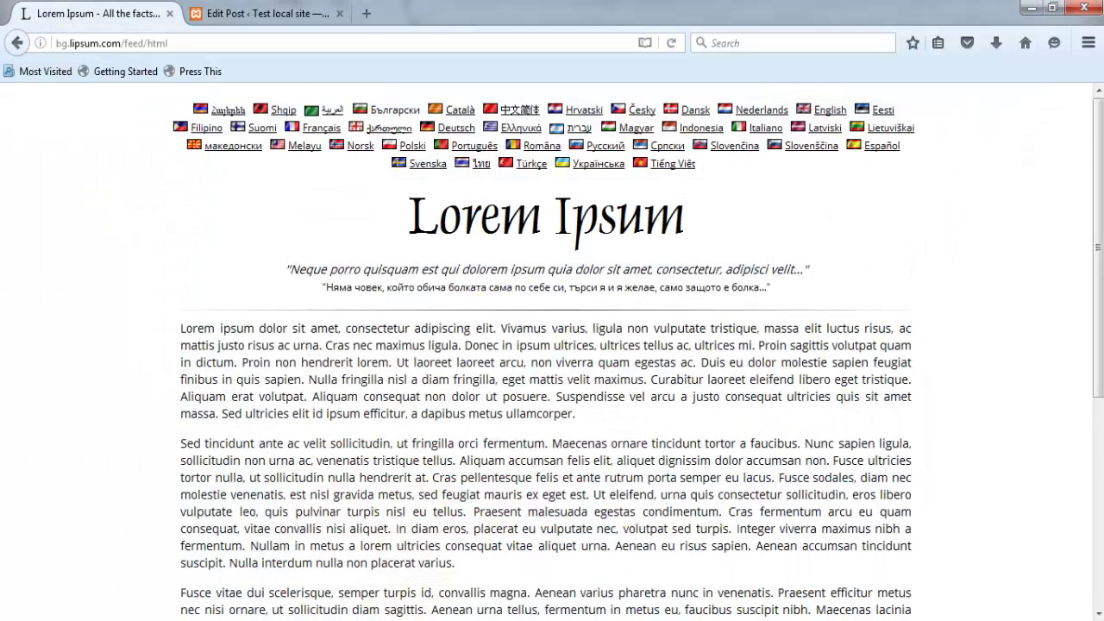
left_click(276, 6)
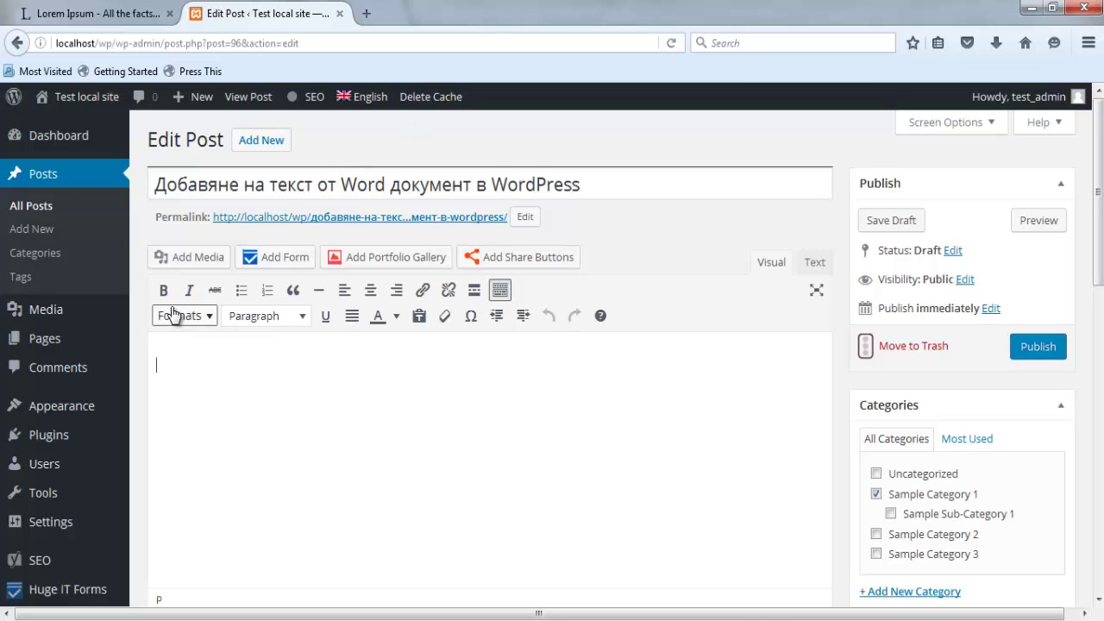
scroll(173, 316, "down", 2)
scroll(173, 315, "down", 2)
scroll(168, 310, "down", 1)
scroll(169, 310, "down", 4)
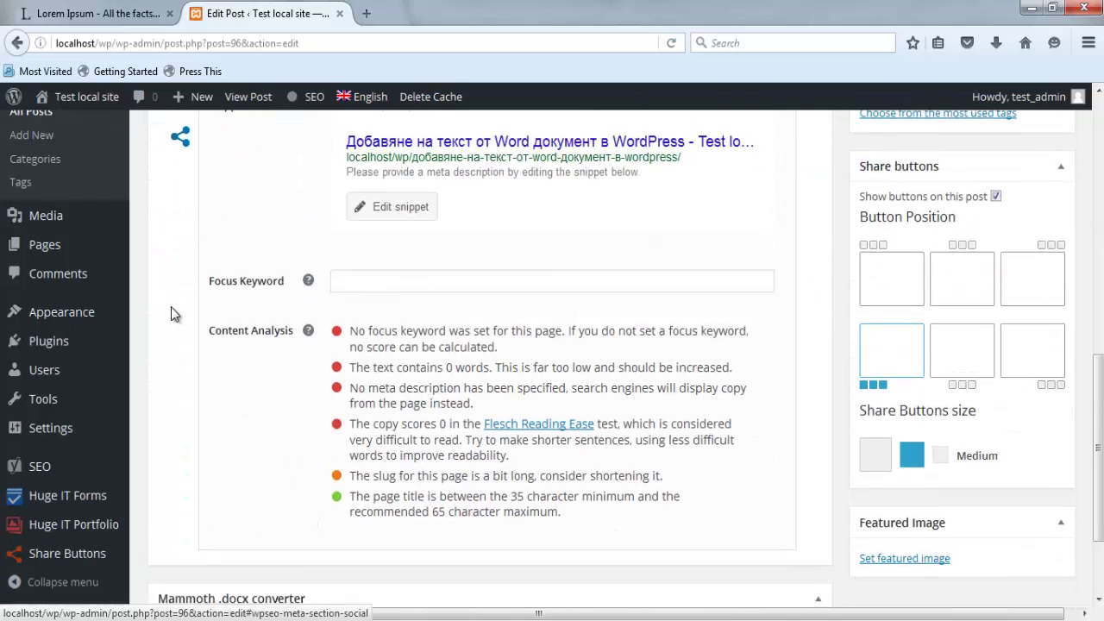
scroll(169, 310, "down", 2)
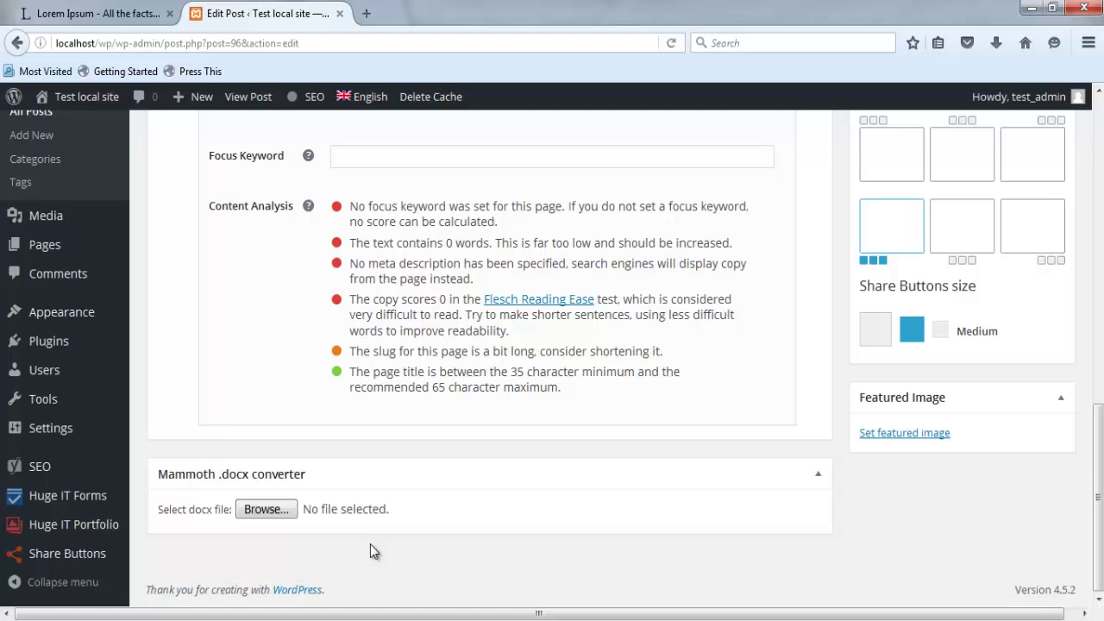
scroll(370, 545, "up", 15)
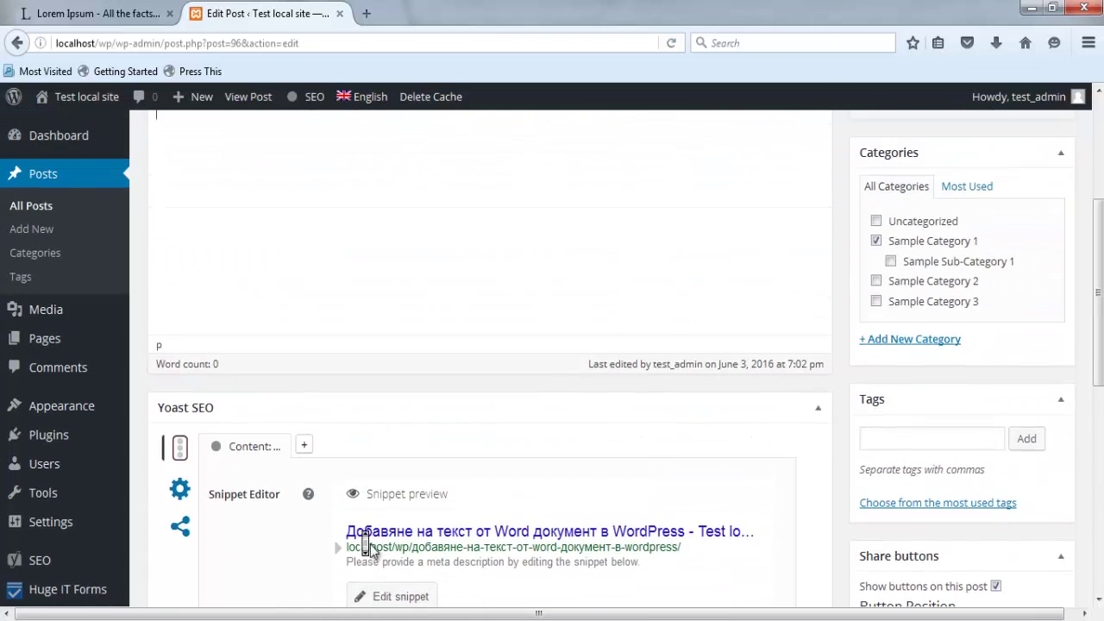
- Scroll below the Yoast SEO section to the Mammoth .docx converter box
middle_click(366, 544)
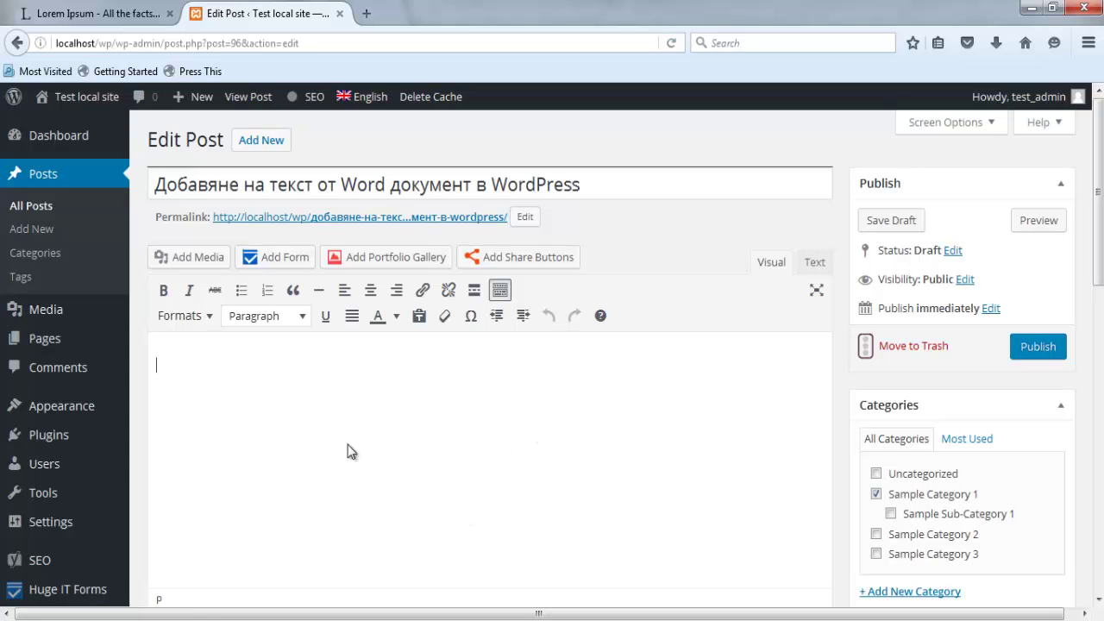
scroll(362, 447, "down", 1)
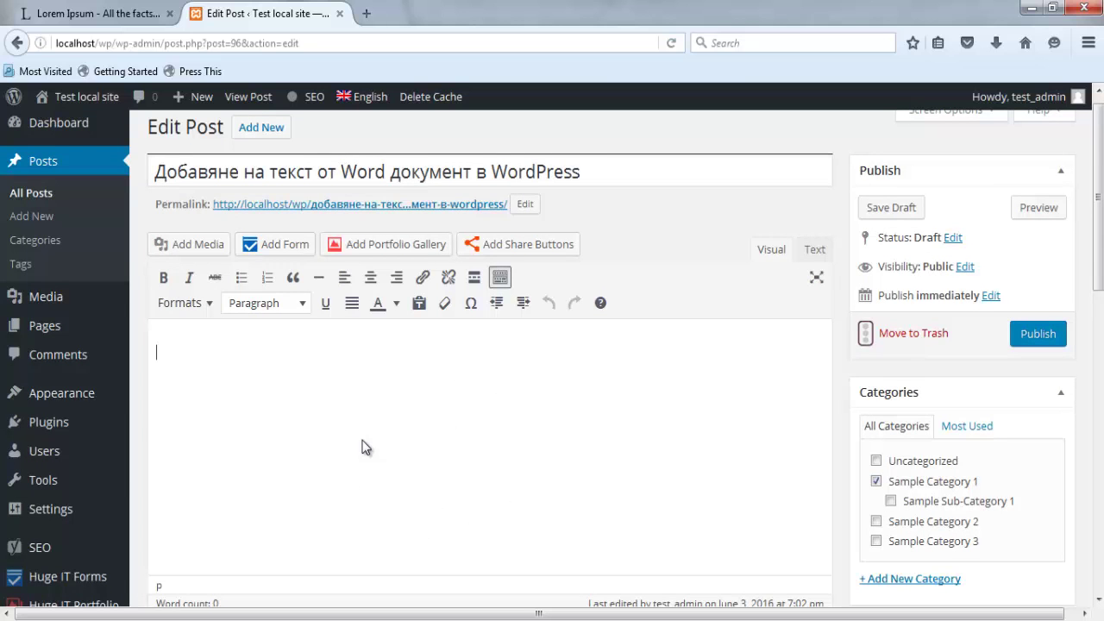
scroll(363, 446, "down", 3)
scroll(360, 439, "down", 3)
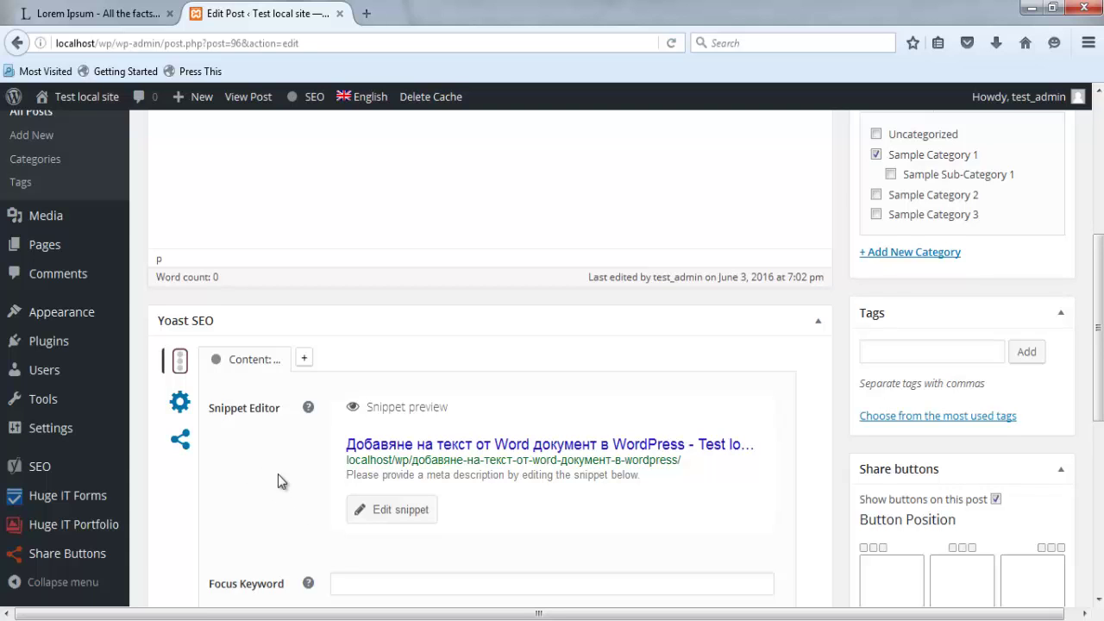
scroll(277, 474, "down", 1)
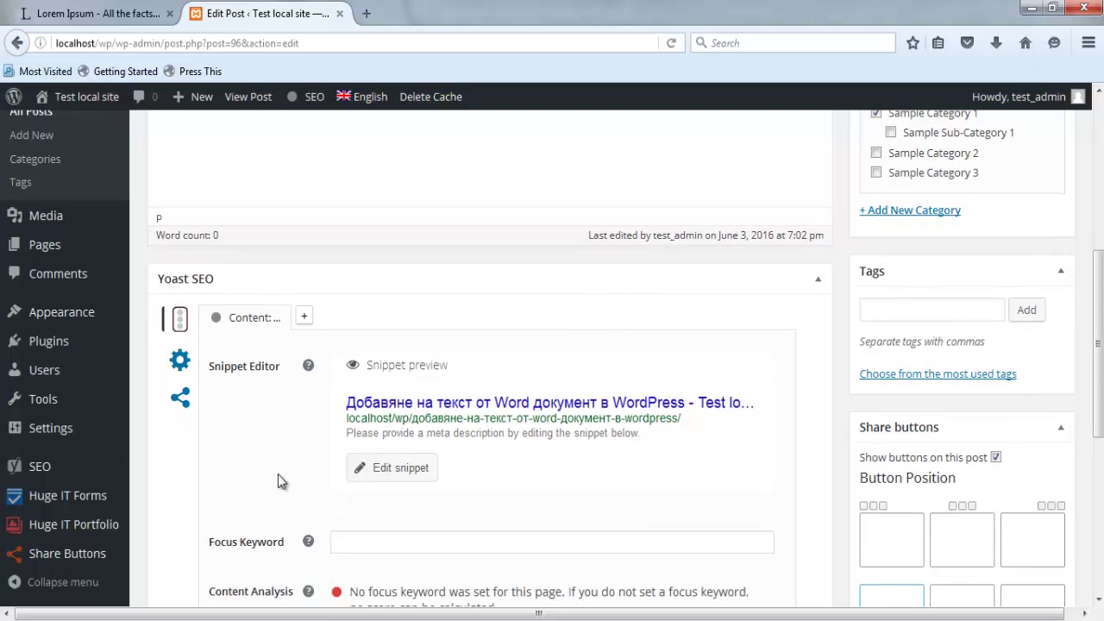
scroll(278, 481, "down", 4)
scroll(278, 479, "down", 4)
scroll(278, 473, "down", 2)
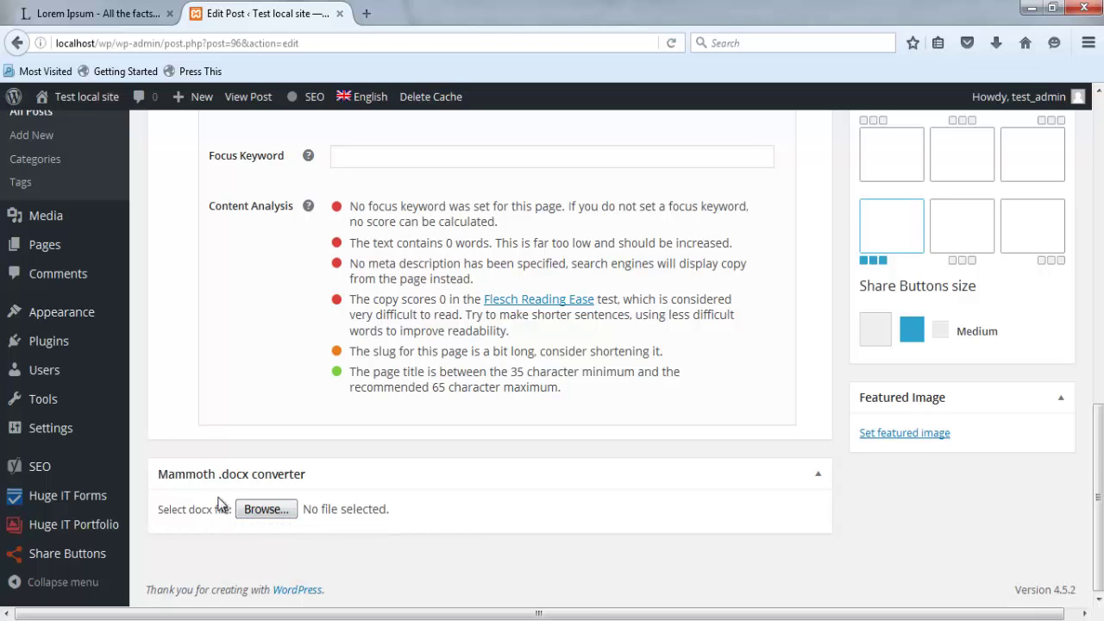
- Load Lorem Ipsum.docx from the Downloads folder into the Mammoth converter
left_click(263, 510)
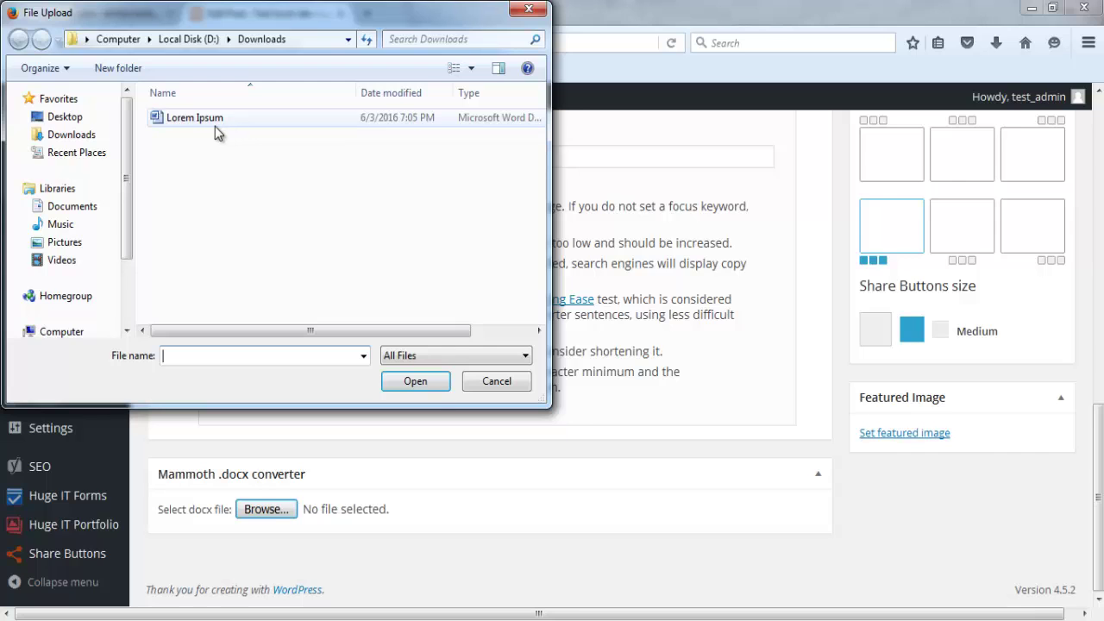
left_click(208, 126)
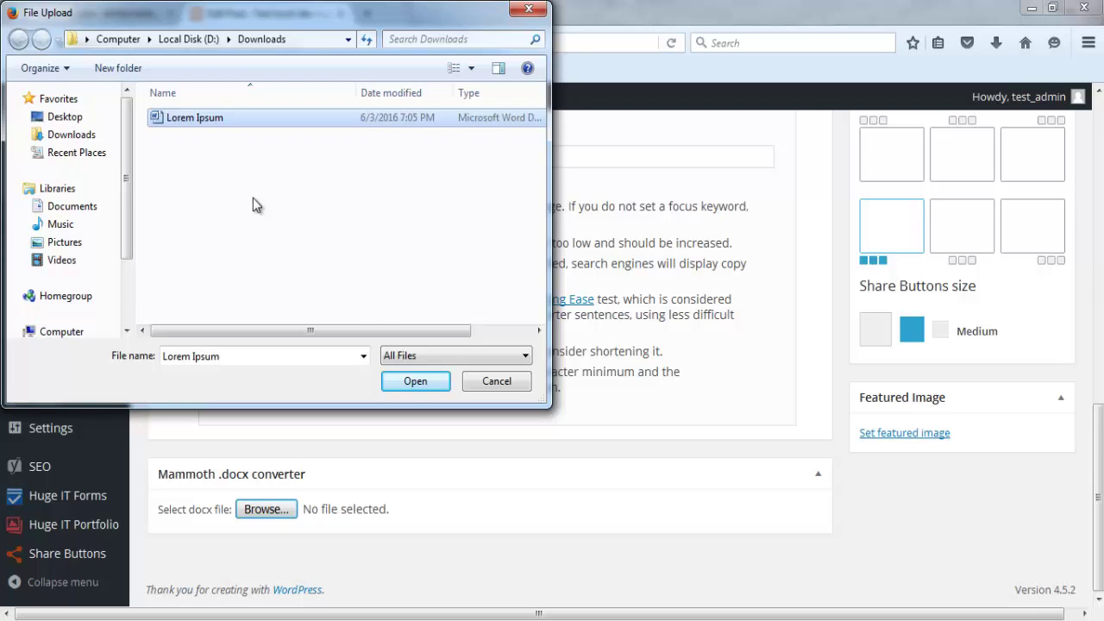
left_click(408, 380)
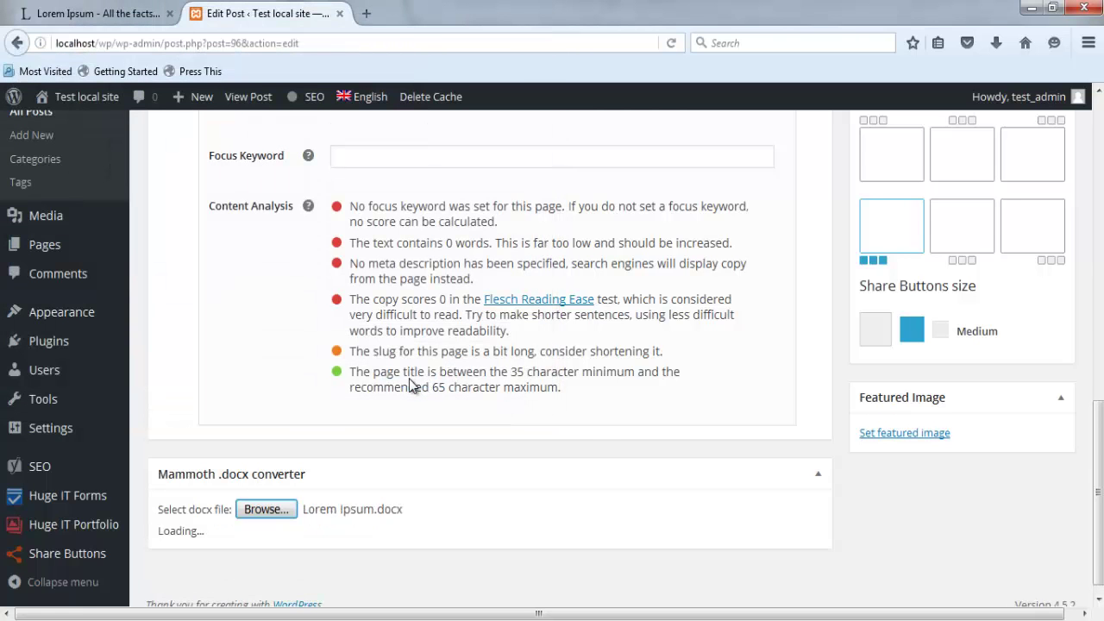
- Scroll through the Visual preview to check the heading, quotes, paragraphs, image and table
scroll(599, 440, "down", 2)
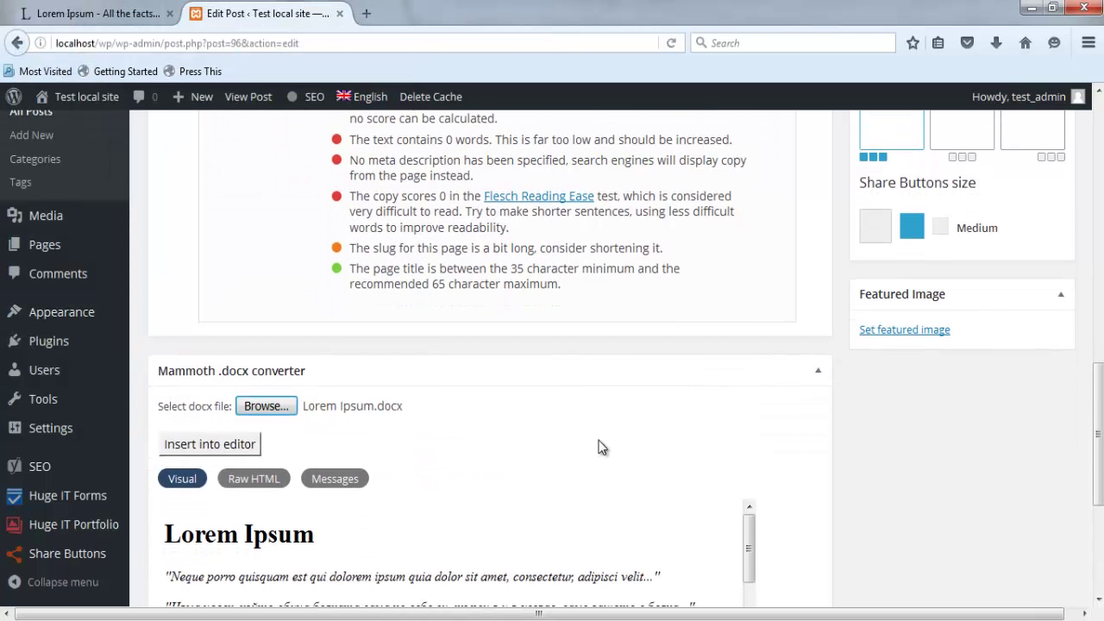
scroll(599, 440, "down", 3)
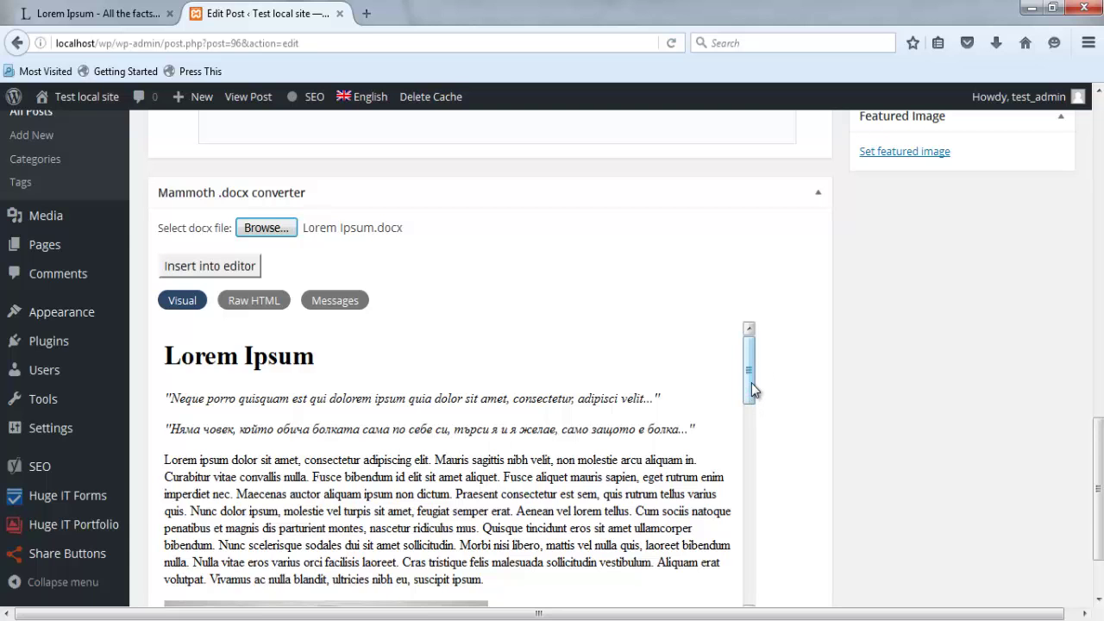
scroll(752, 389, "down", 1)
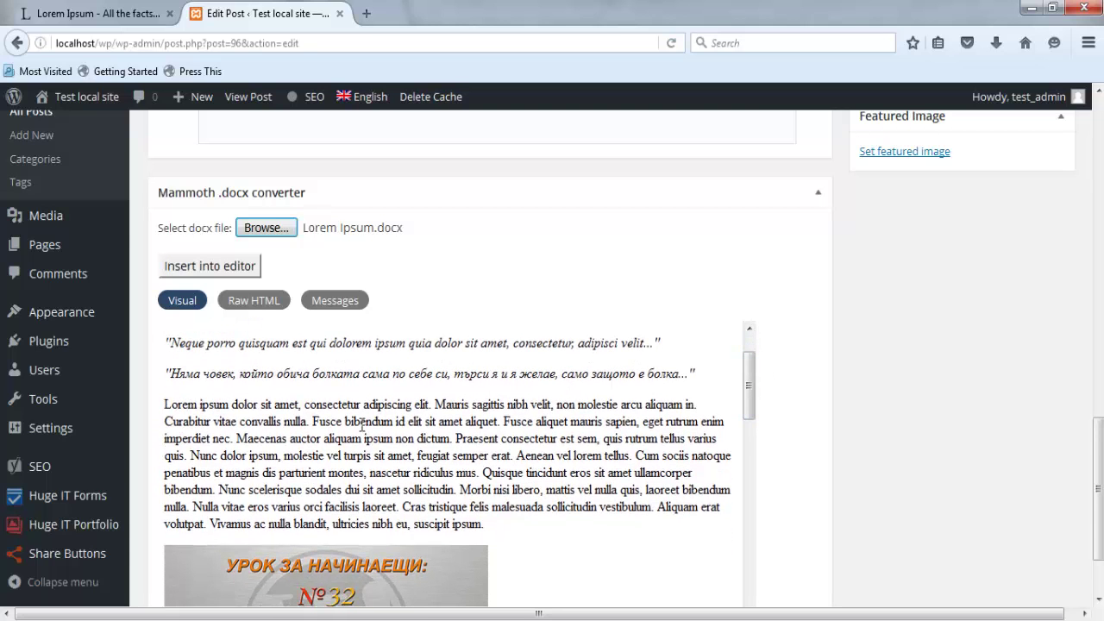
scroll(457, 432, "down", 1)
scroll(460, 431, "down", 2)
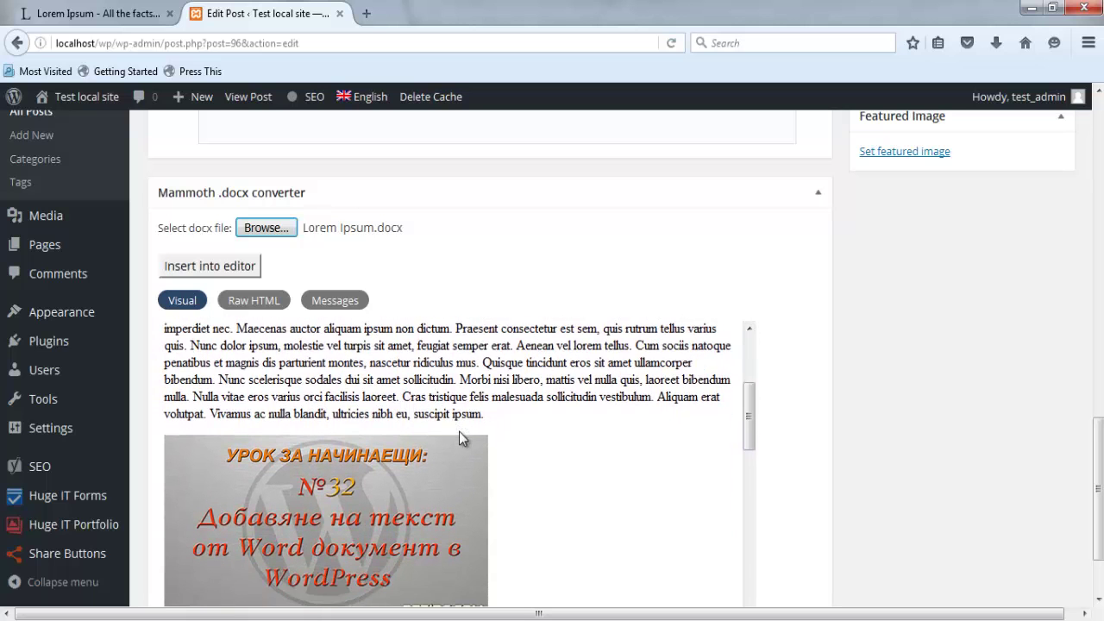
scroll(460, 435, "down", 2)
scroll(460, 438, "down", 2)
scroll(460, 438, "down", 2)
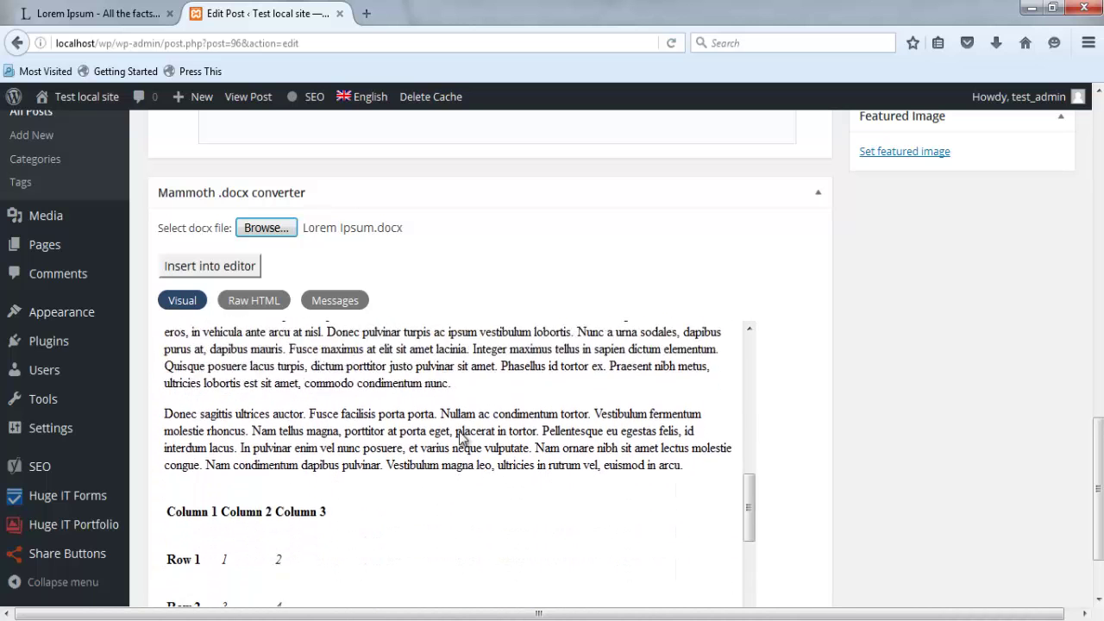
scroll(462, 439, "down", 1)
scroll(459, 438, "down", 1)
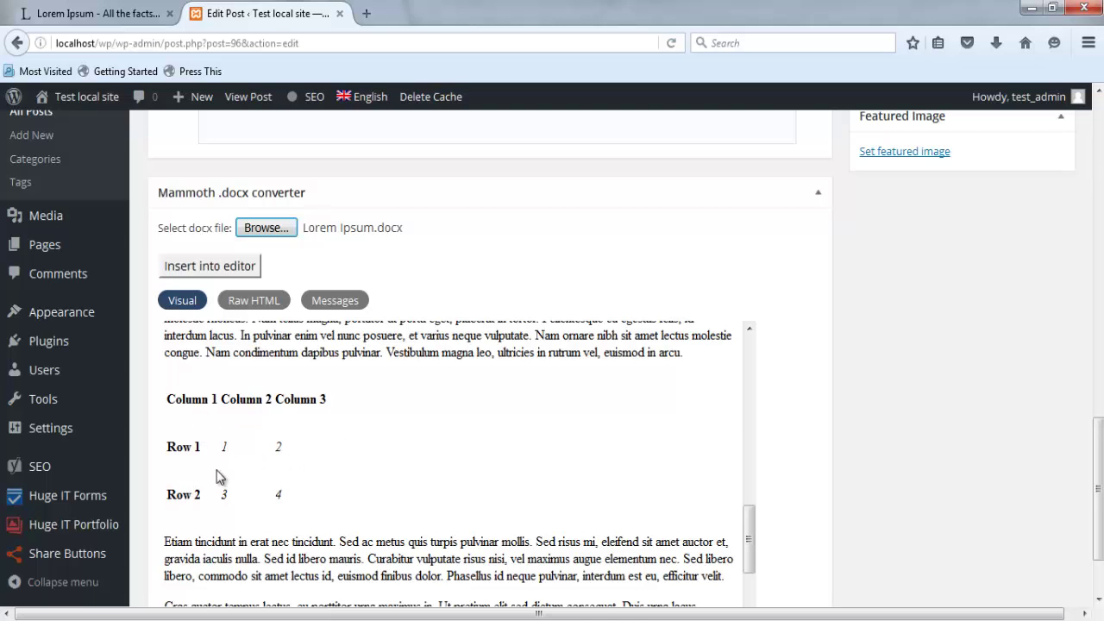
scroll(308, 464, "down", 1)
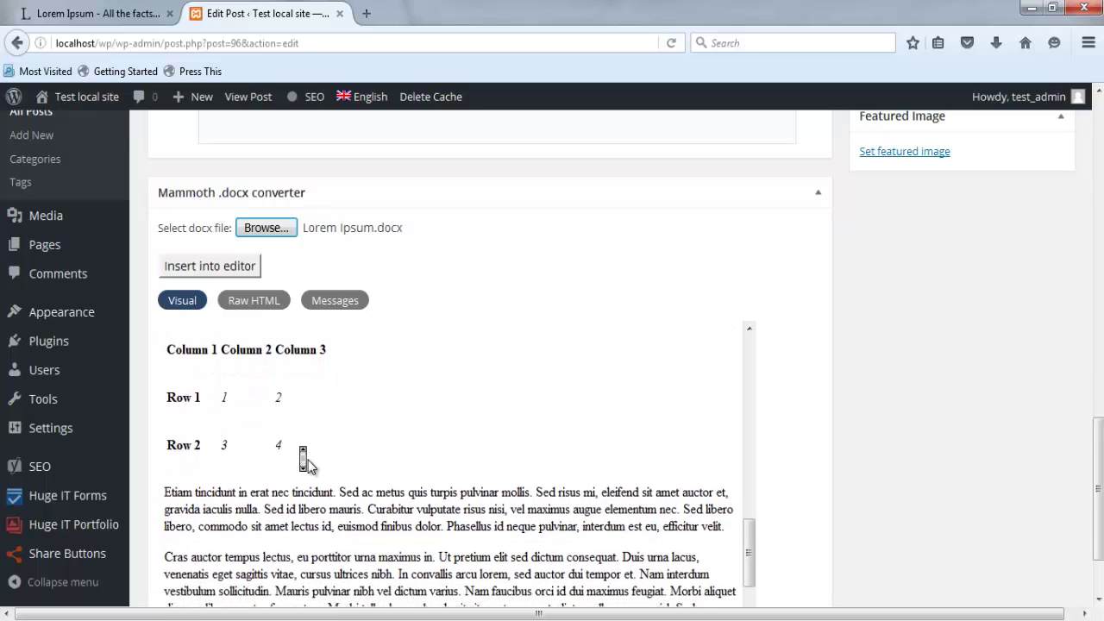
scroll(304, 460, "down", 1)
scroll(304, 455, "up", 2)
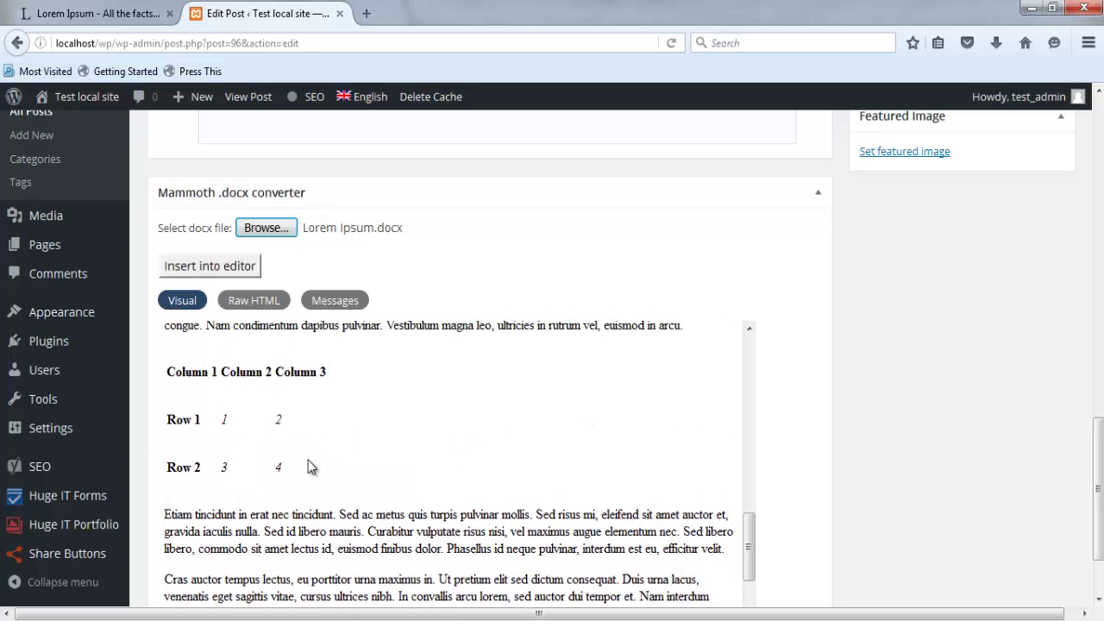
scroll(305, 457, "up", 3)
scroll(306, 459, "up", 3)
scroll(307, 461, "up", 3)
scroll(304, 457, "up", 2)
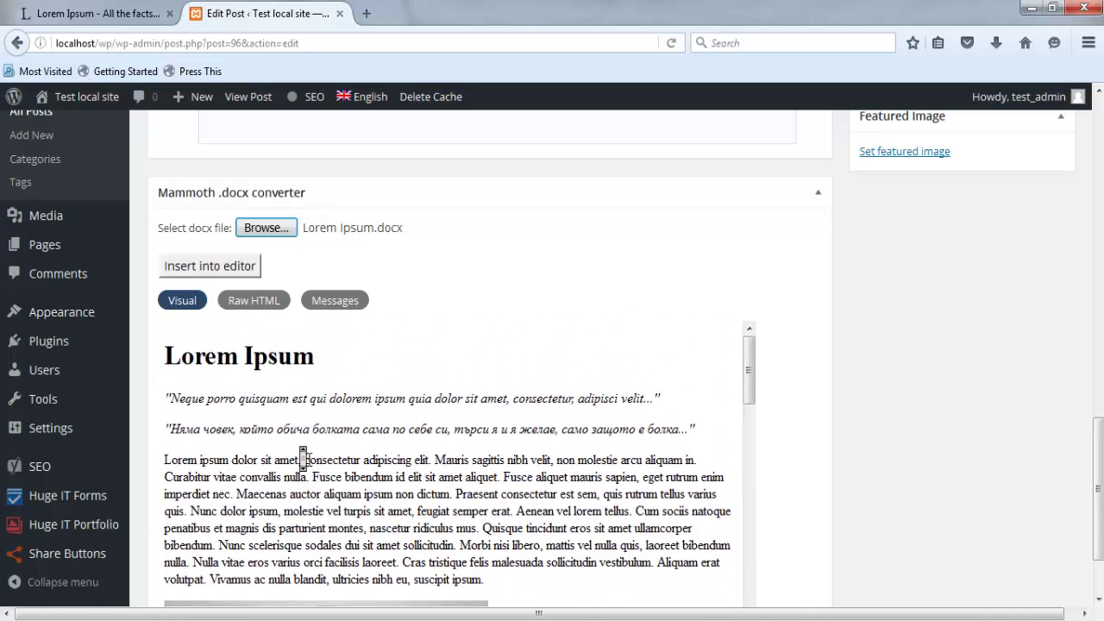
scroll(304, 456, "up", 2)
scroll(305, 450, "up", 3)
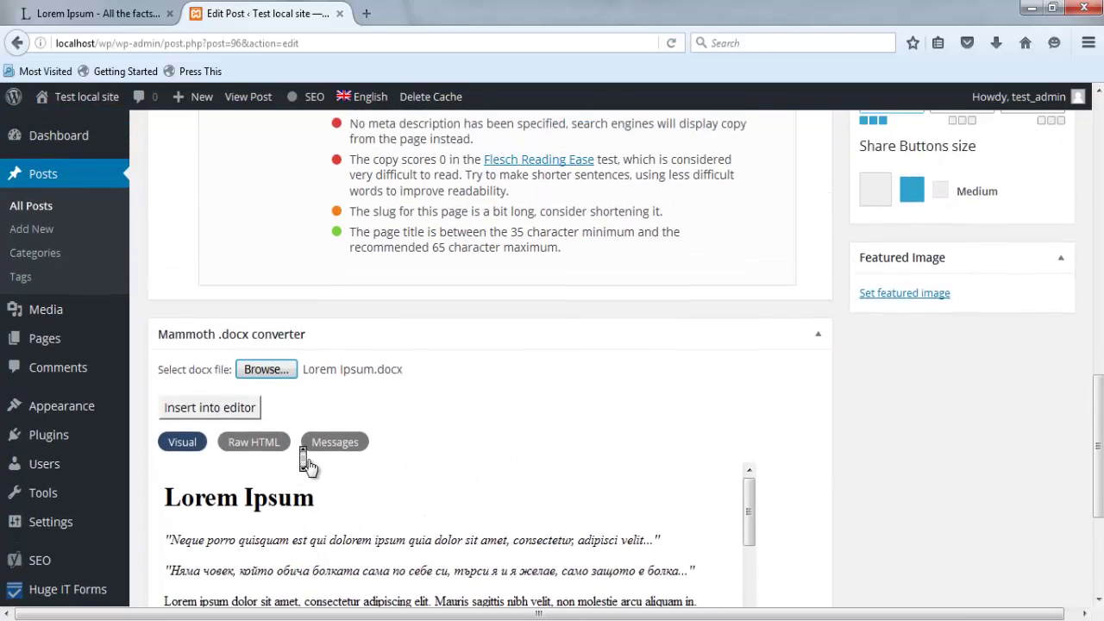
scroll(483, 518, "down", 2)
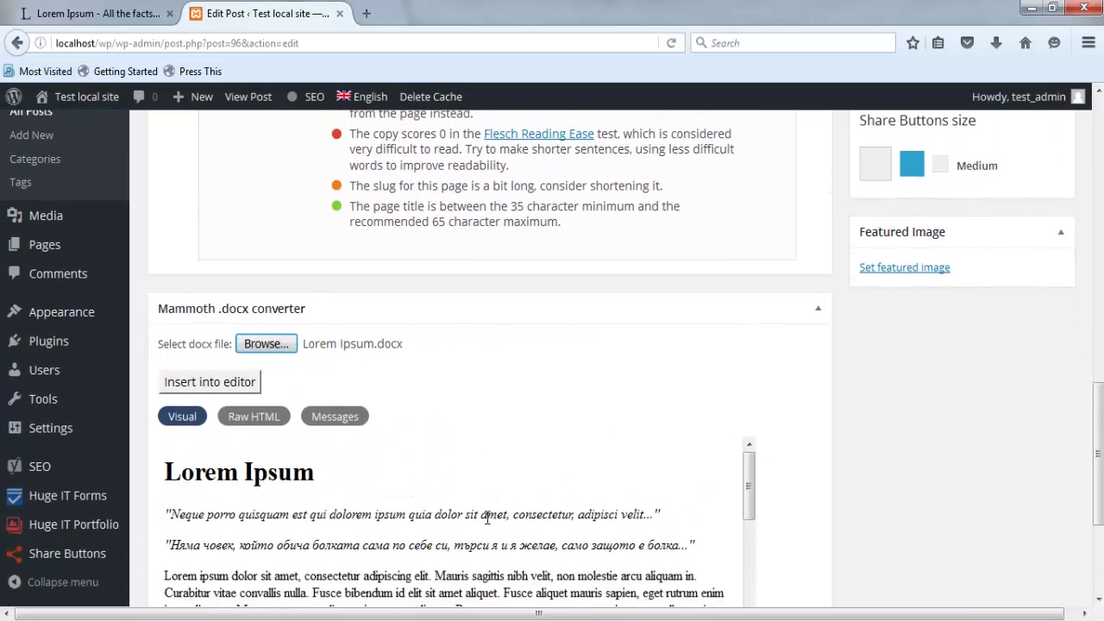
scroll(488, 518, "down", 2)
scroll(488, 516, "up", 1)
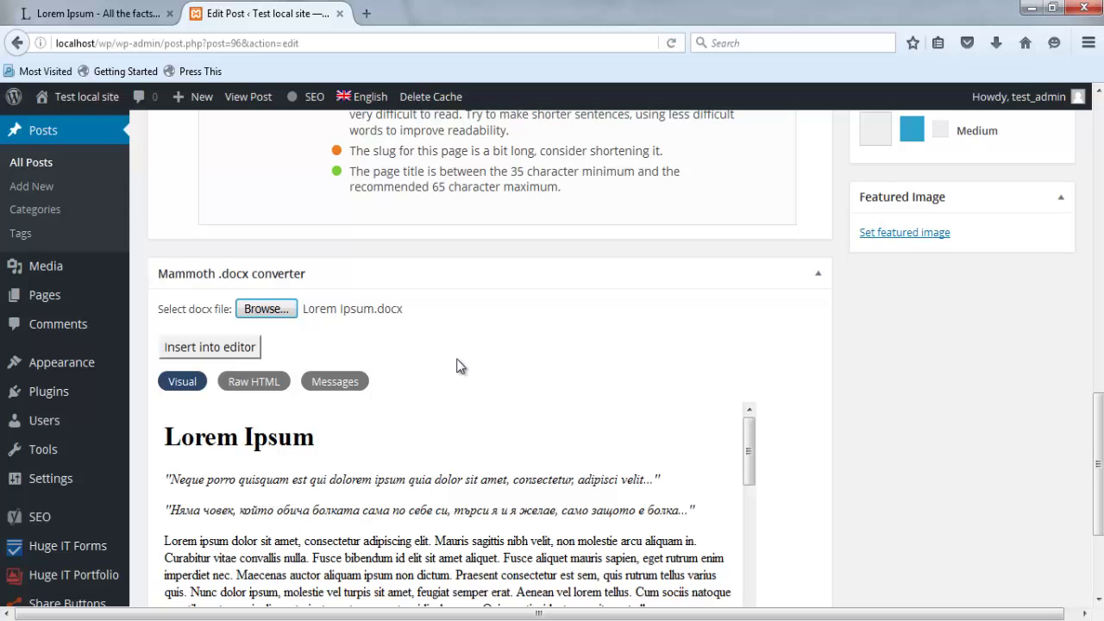
scroll(457, 367, "down", 3)
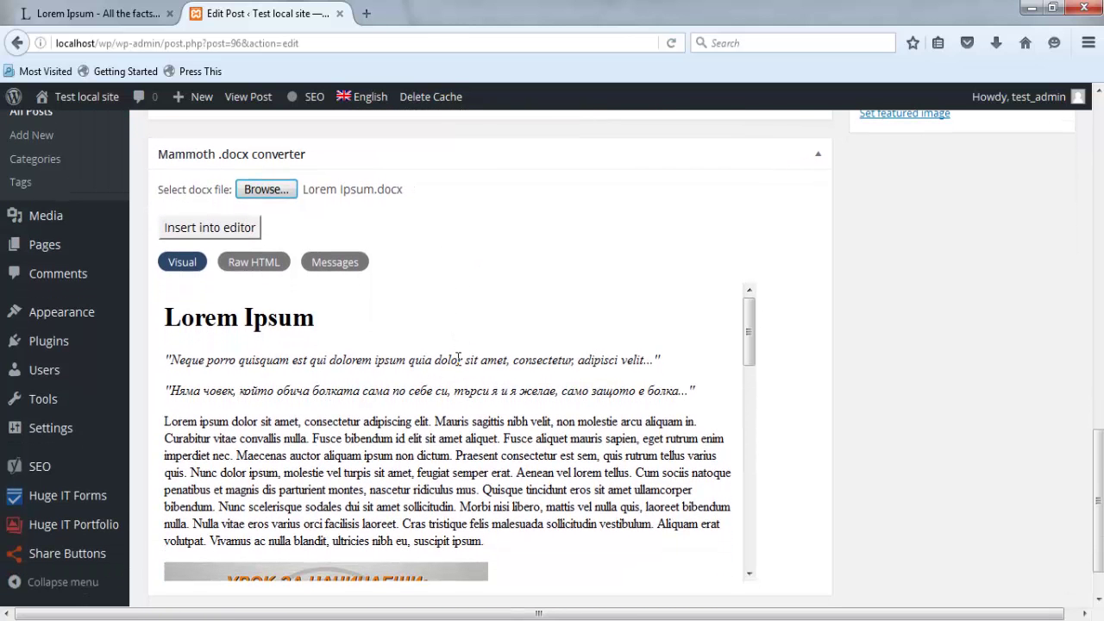
left_click(266, 272)
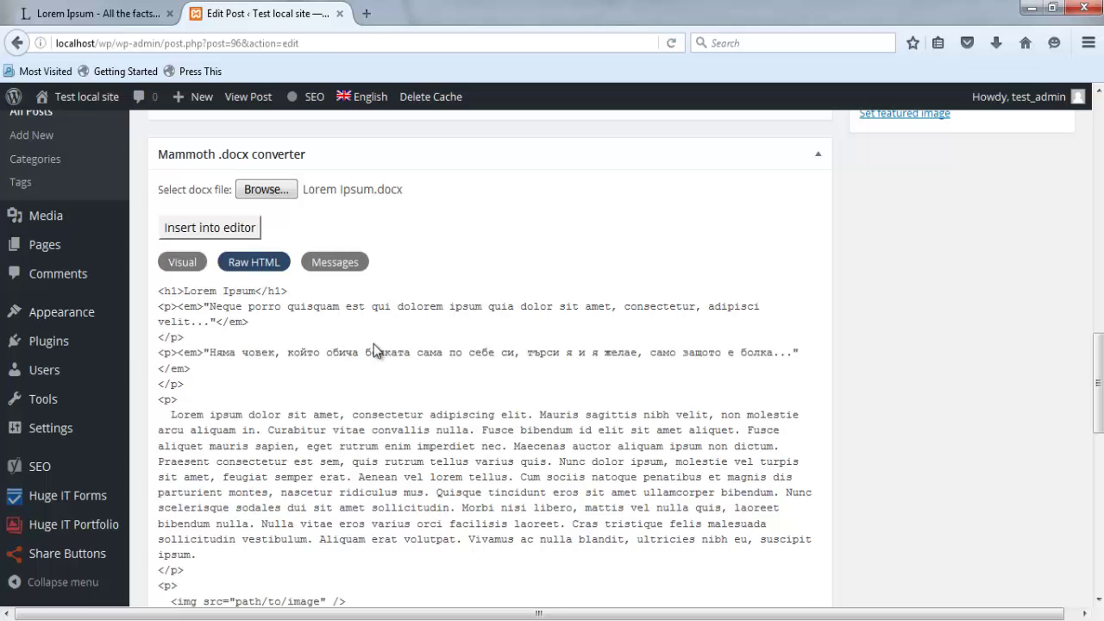
left_click(350, 262)
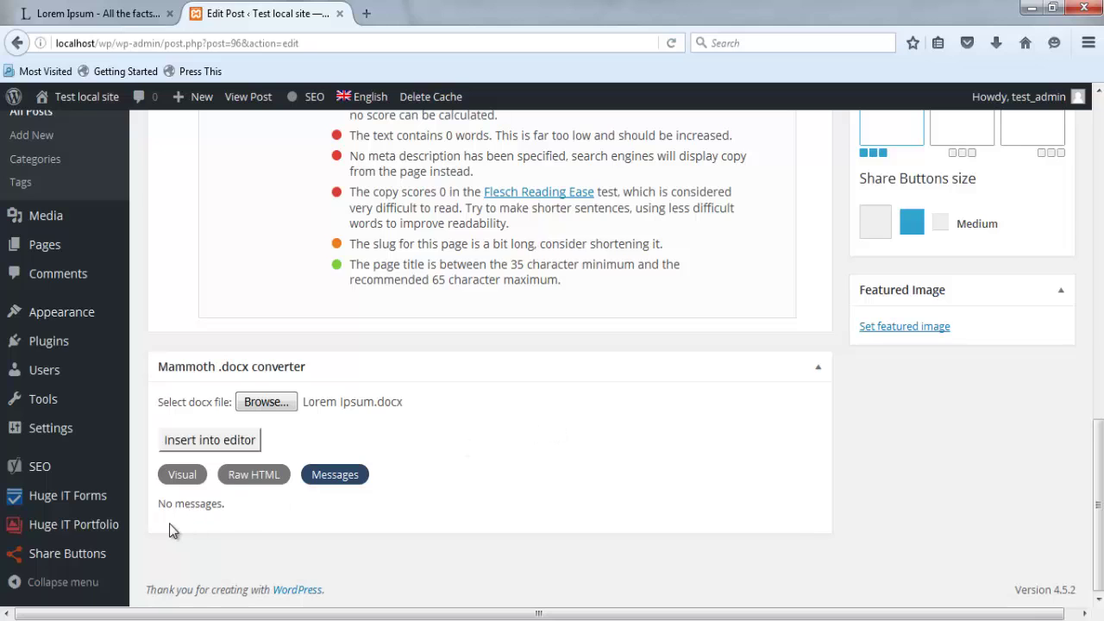
left_click(183, 476)
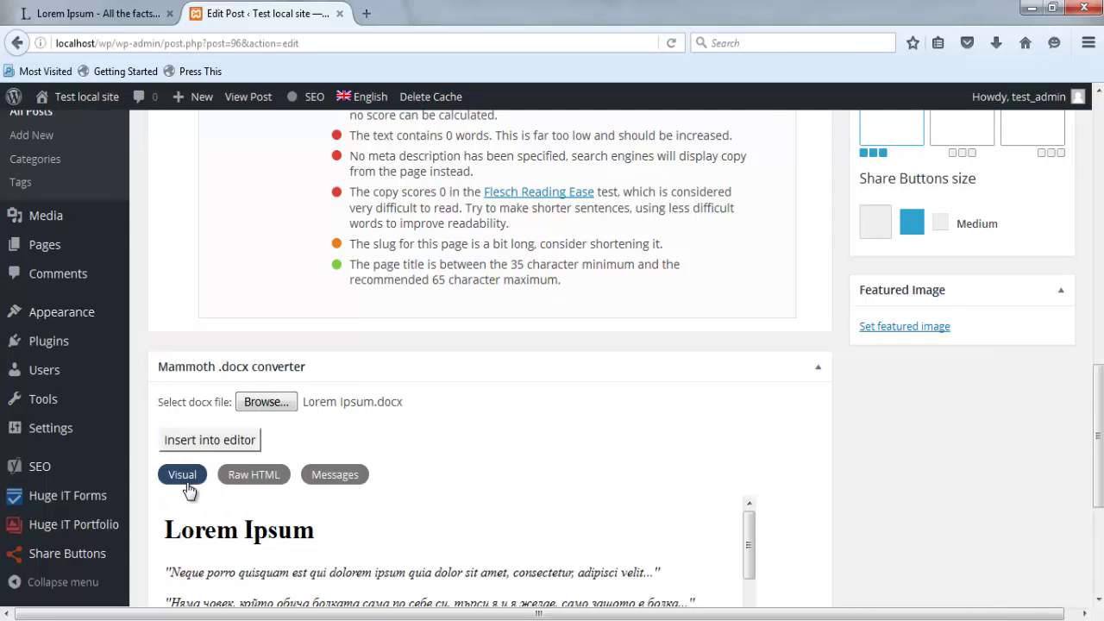
left_click(242, 449)
scroll(240, 447, "up", 10)
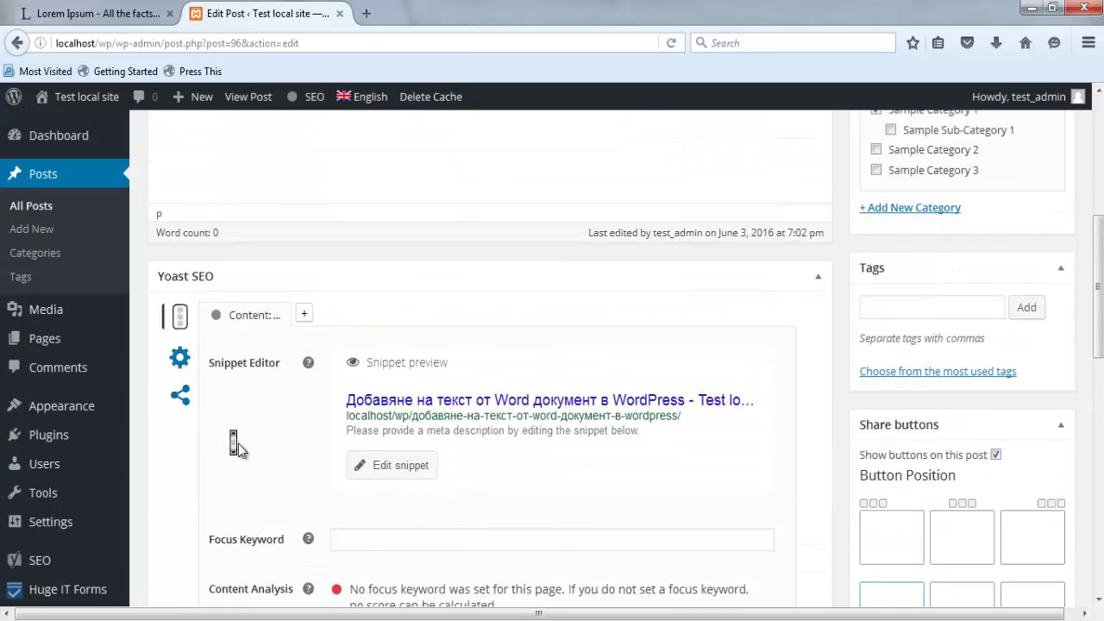
scroll(238, 443, "up", 5)
scroll(238, 443, "up", 5)
scroll(235, 443, "up", 1)
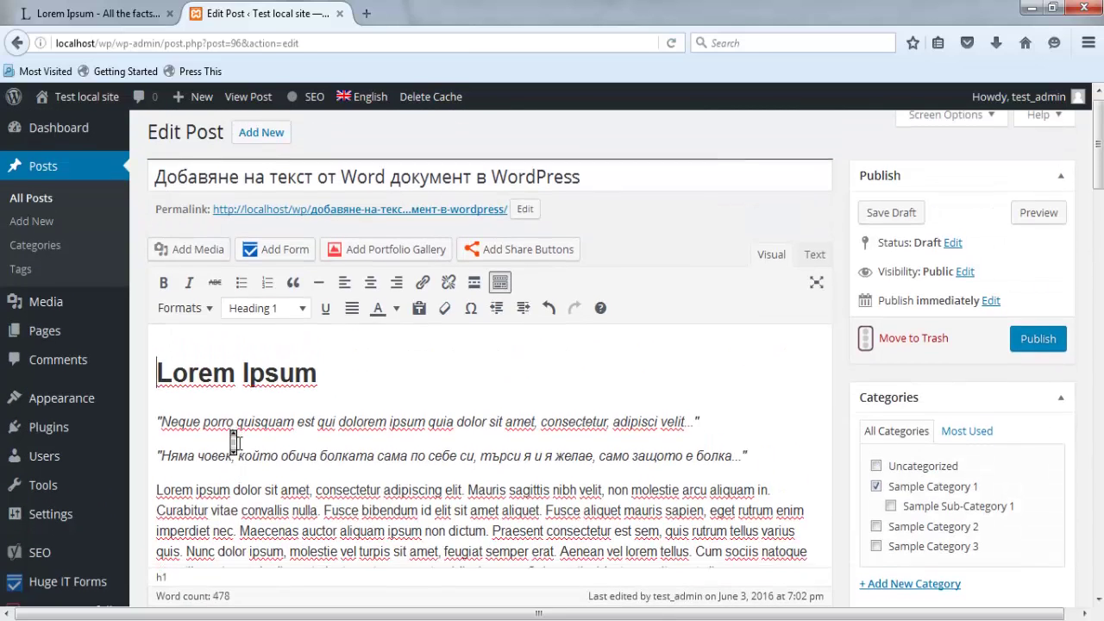
scroll(234, 443, "down", 1)
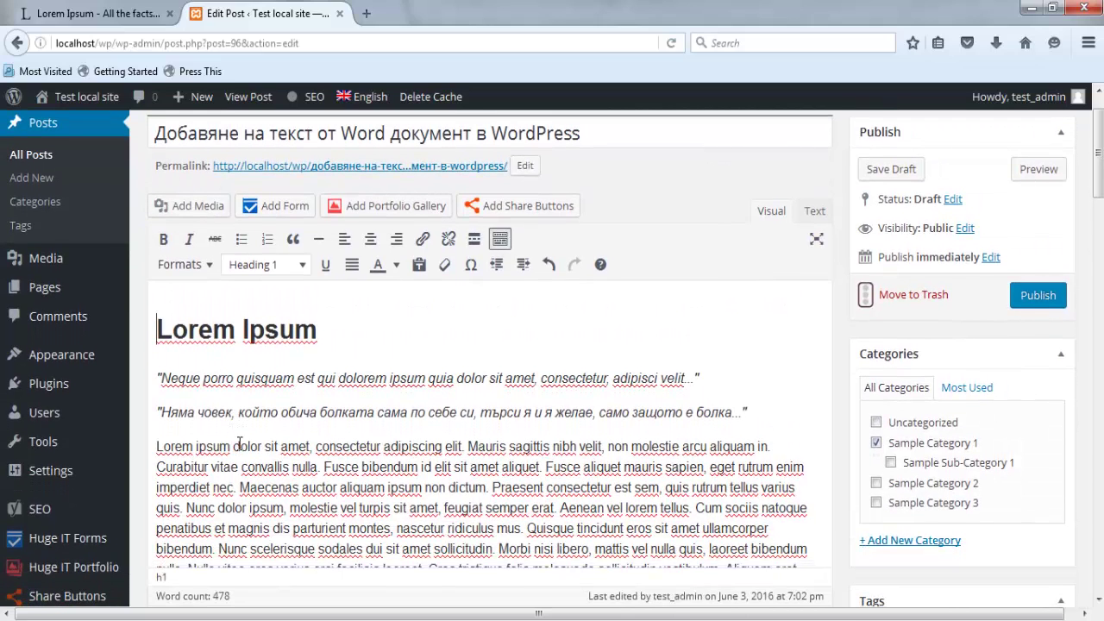
scroll(239, 445, "down", 2)
scroll(238, 446, "down", 4)
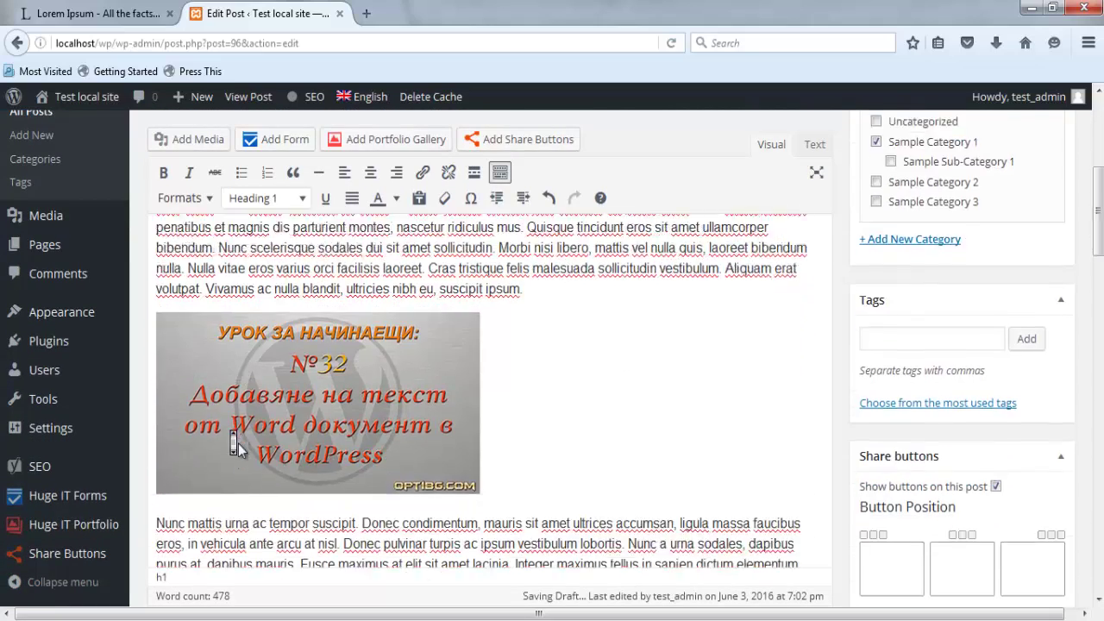
scroll(235, 445, "up", 2)
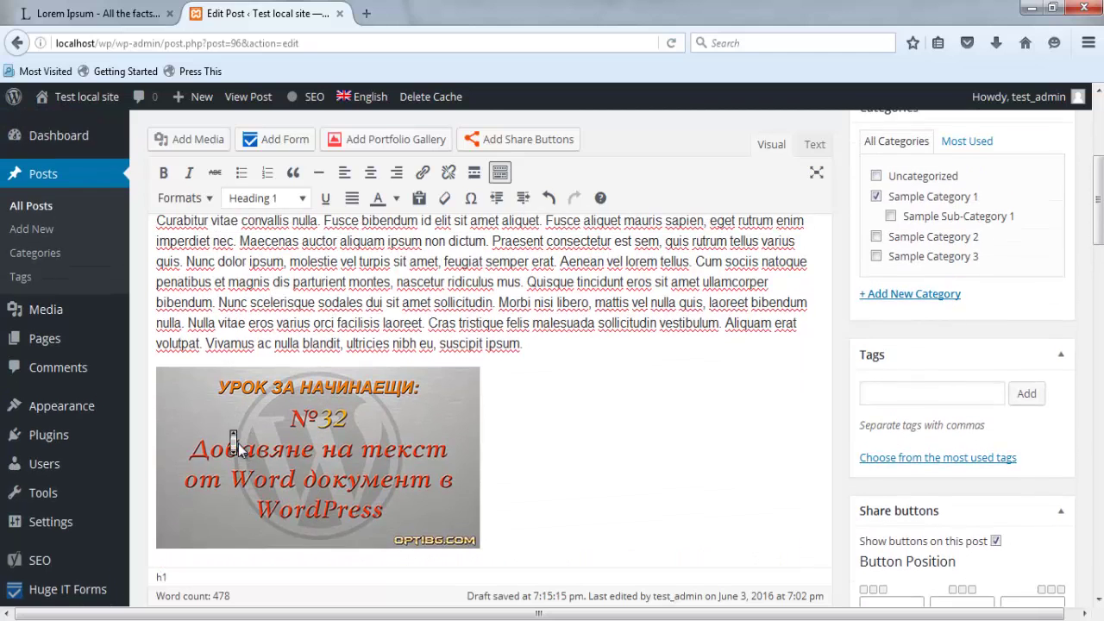
scroll(234, 444, "up", 2)
scroll(235, 444, "up", 2)
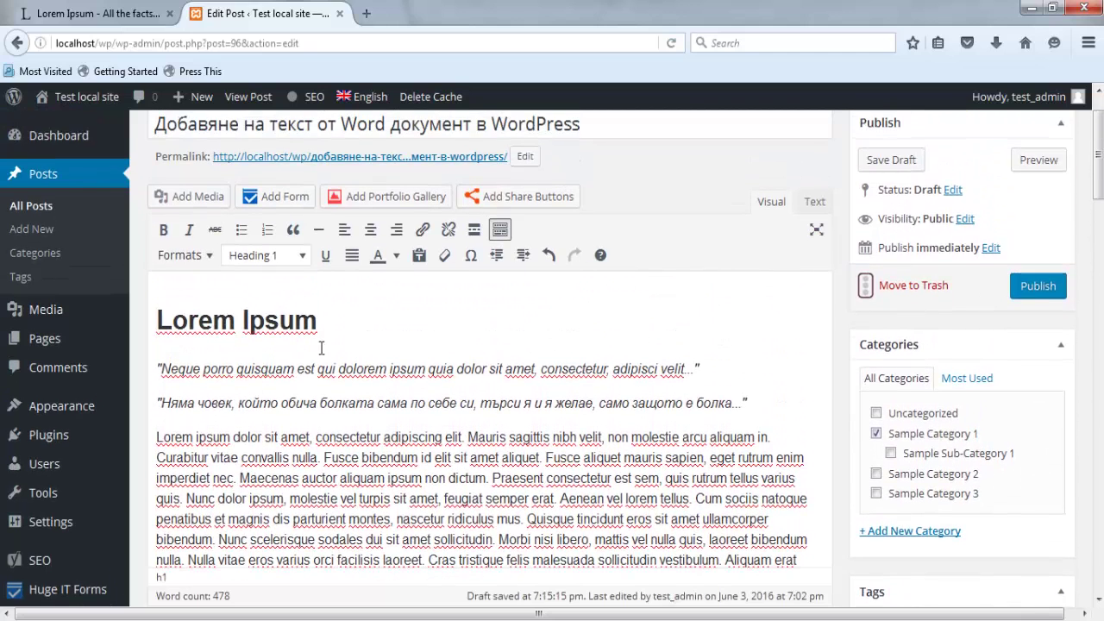
- Center the Lorem Ipsum heading and both quote lines
left_click_drag(320, 327, 158, 331)
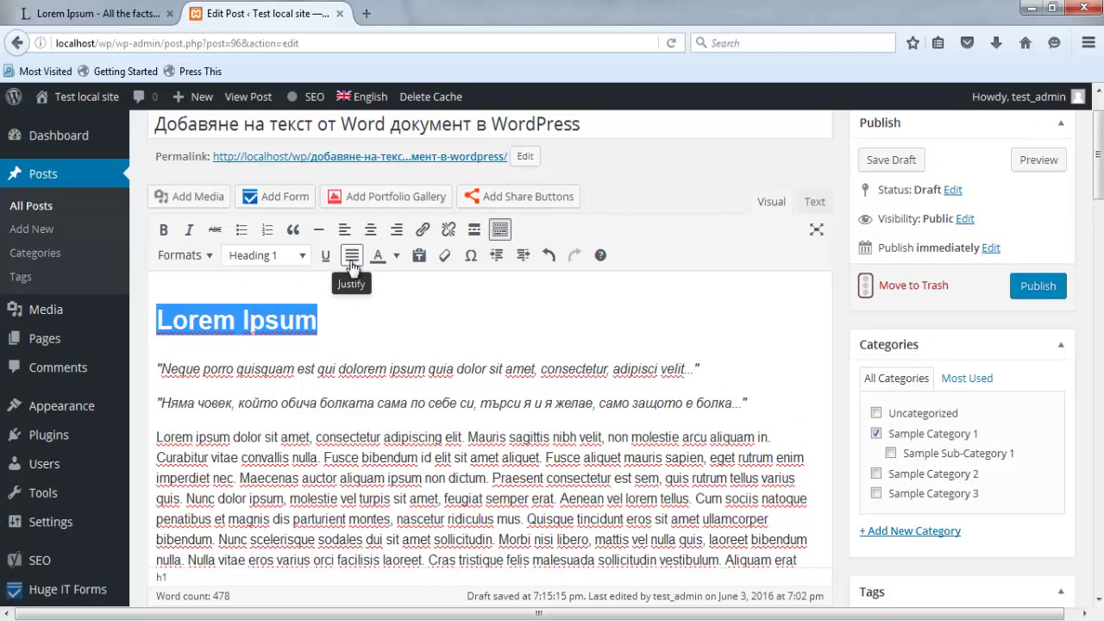
left_click(370, 229)
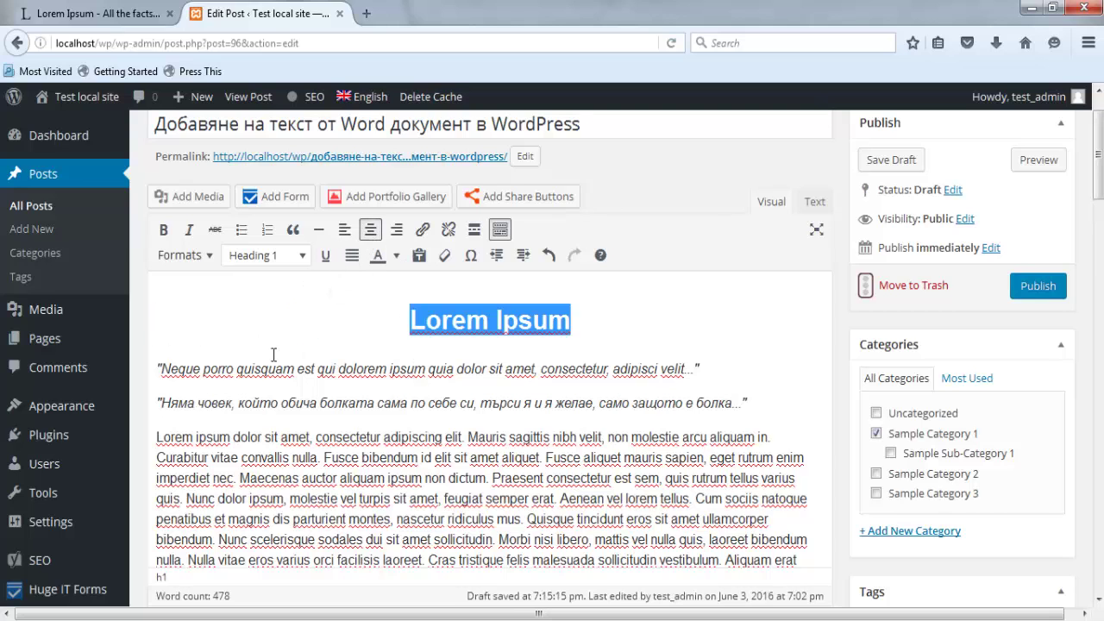
mouse_move(160, 368)
left_mouse_down()
mouse_move(637, 384)
mouse_move(701, 371)
left_mouse_up()
left_click_drag(759, 403, 157, 351)
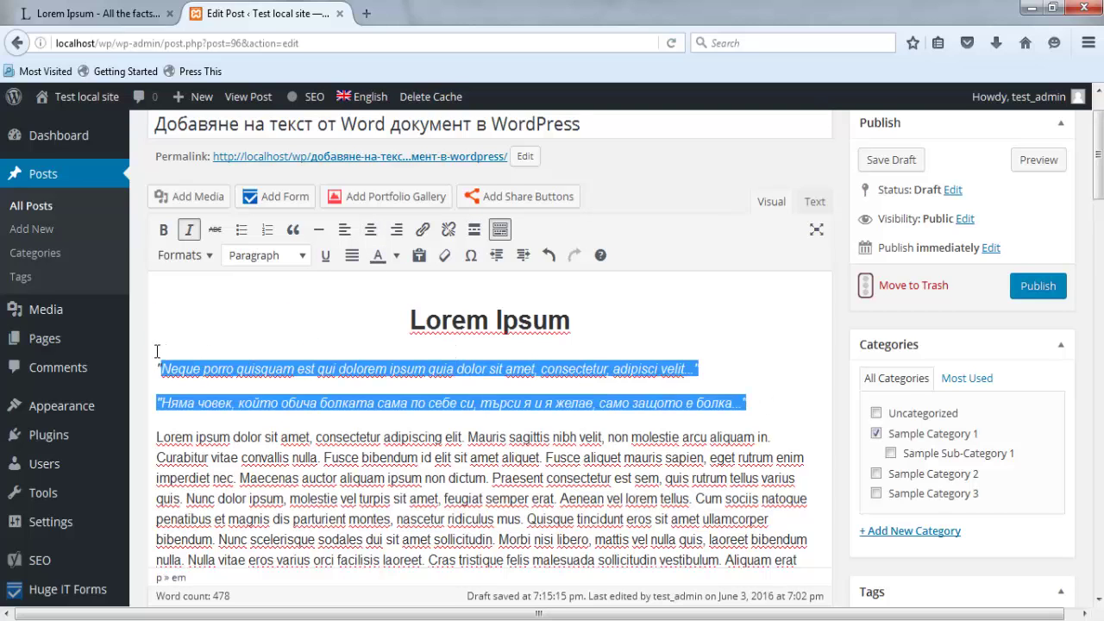
left_click(370, 229)
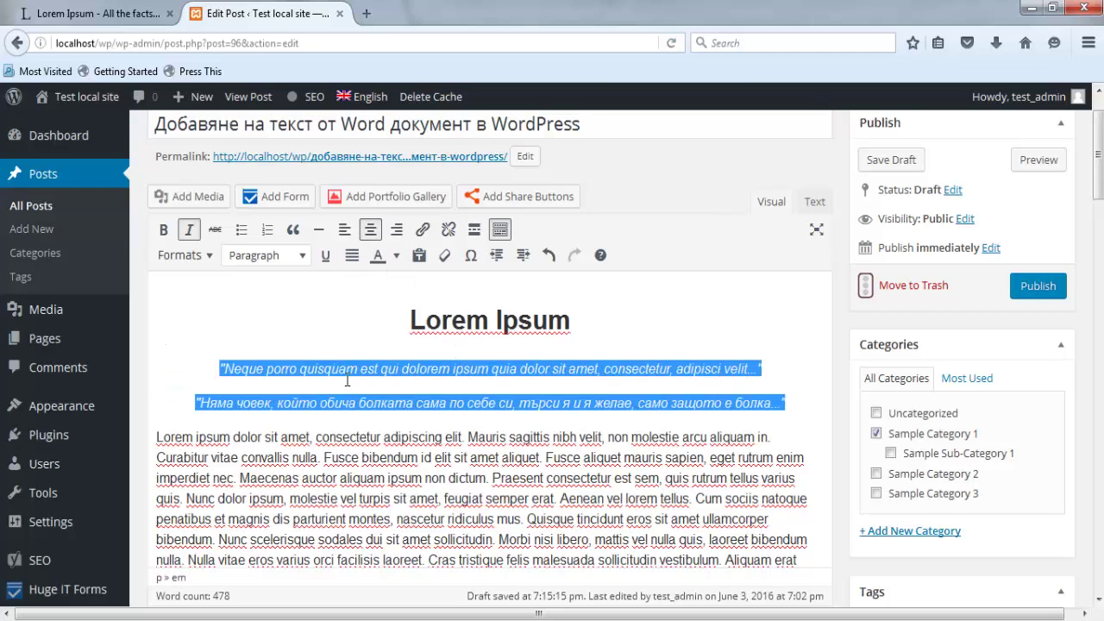
- Justify the body paragraphs
left_click(263, 424)
mouse_move(158, 438)
left_mouse_down()
mouse_move(535, 614)
mouse_move(536, 446)
mouse_move(535, 525)
left_mouse_up()
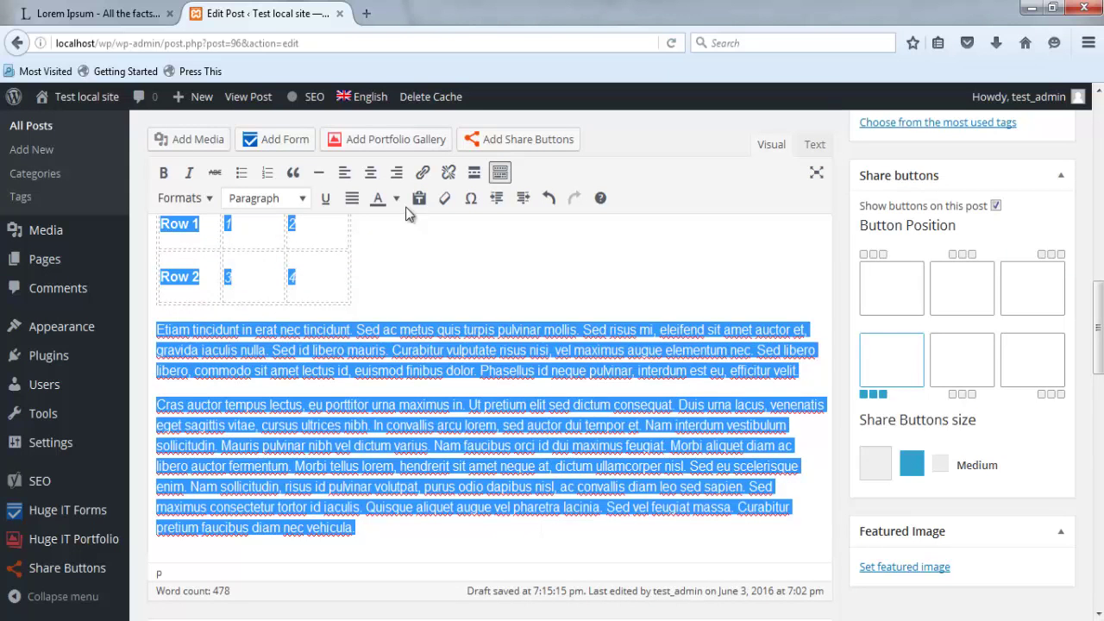
left_click(356, 199)
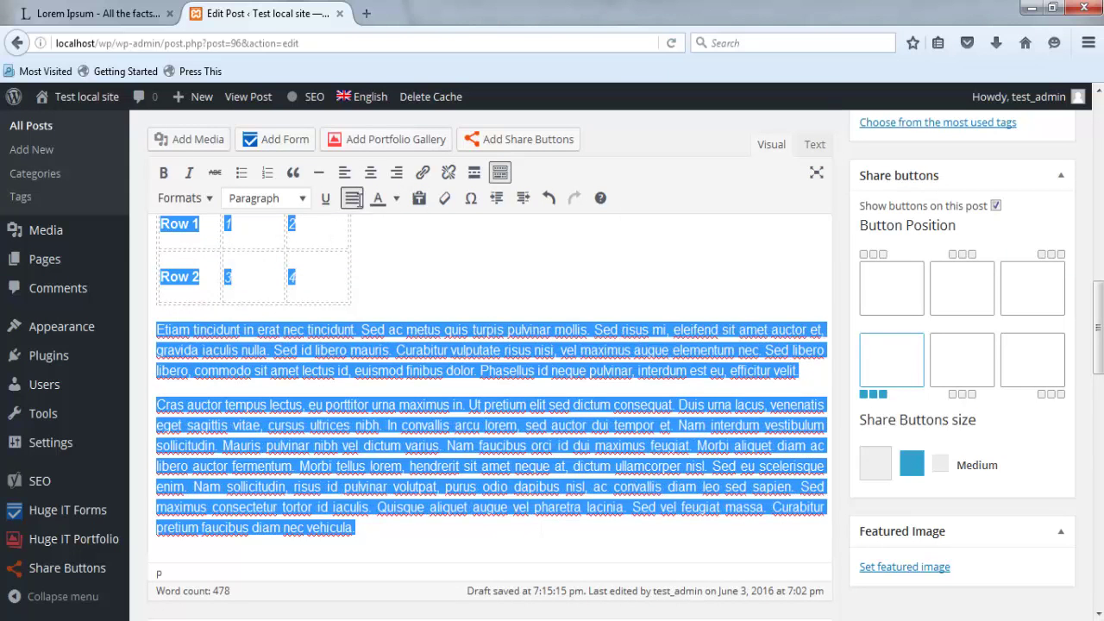
left_click(421, 339)
- Center the image from the Word document in the post
scroll(433, 340, "up", 2)
scroll(433, 340, "up", 2)
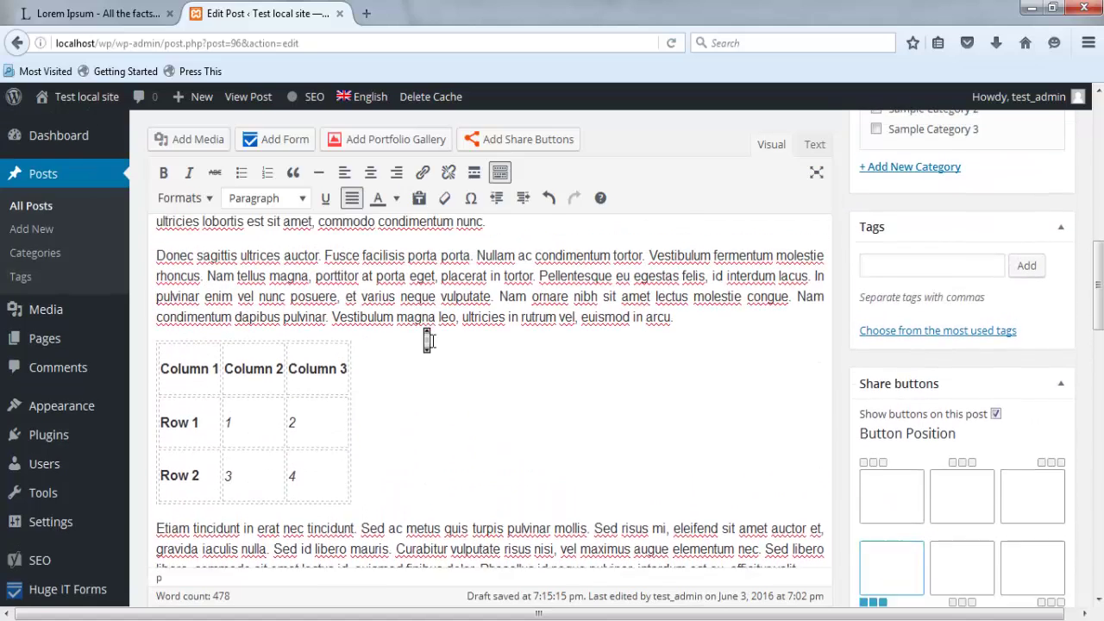
scroll(431, 341, "up", 5)
scroll(431, 341, "up", 1)
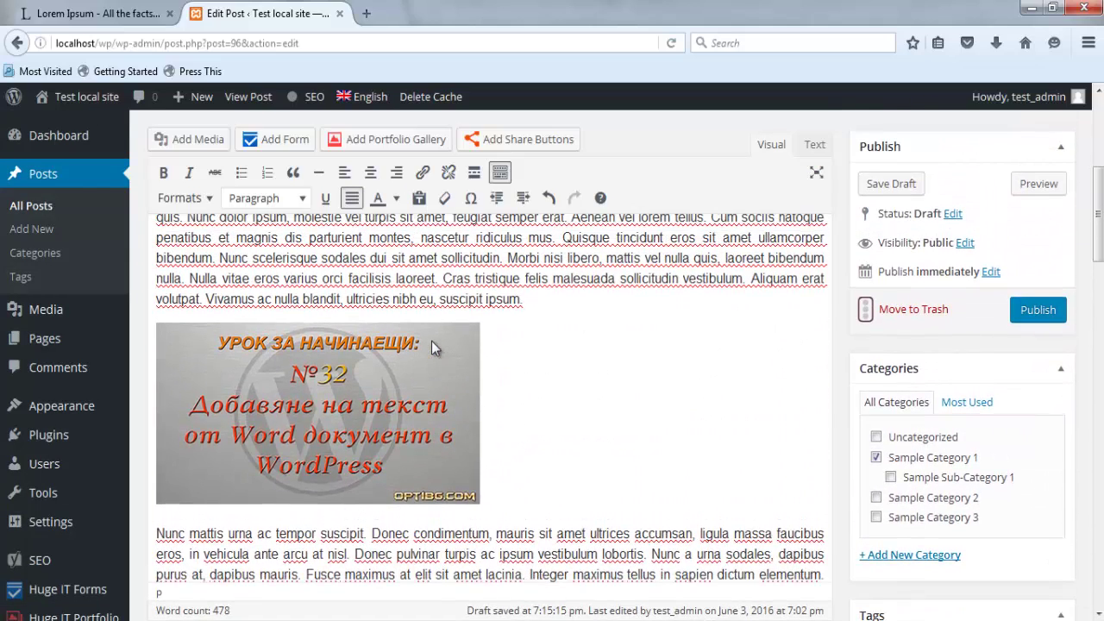
left_click(393, 374)
left_click(370, 172)
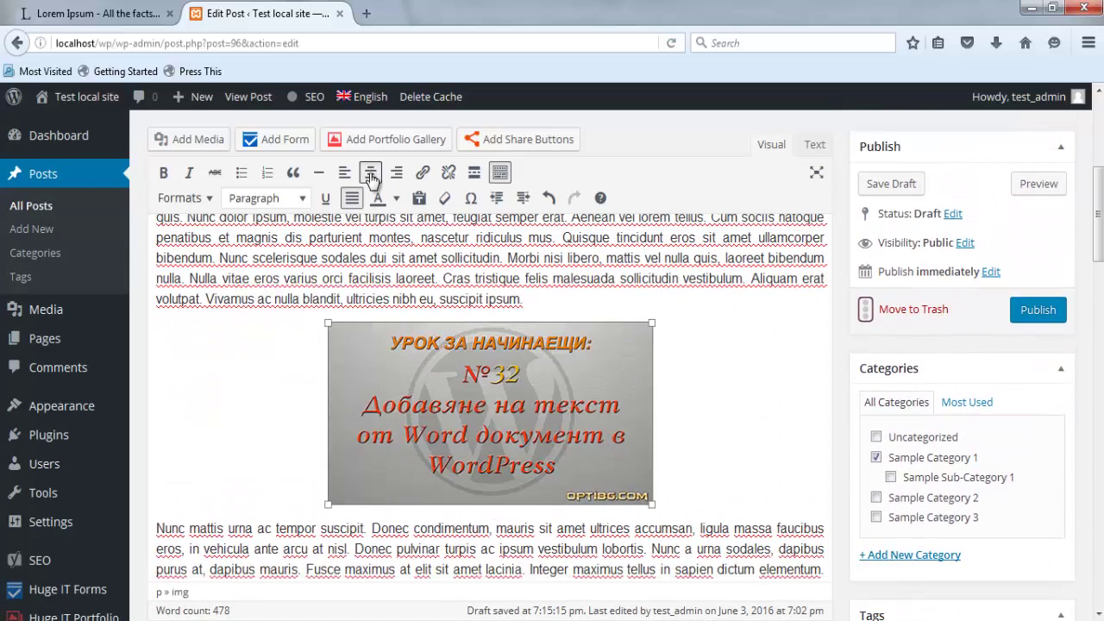
scroll(713, 413, "up", 1)
scroll(719, 415, "up", 3)
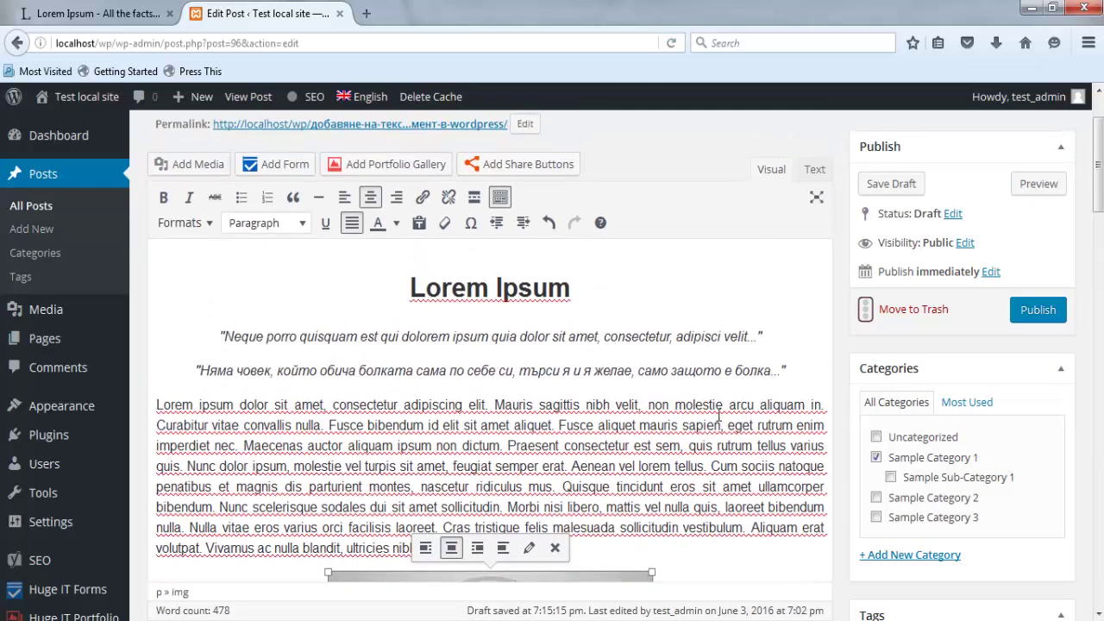
scroll(719, 416, "up", 1)
left_click(690, 421)
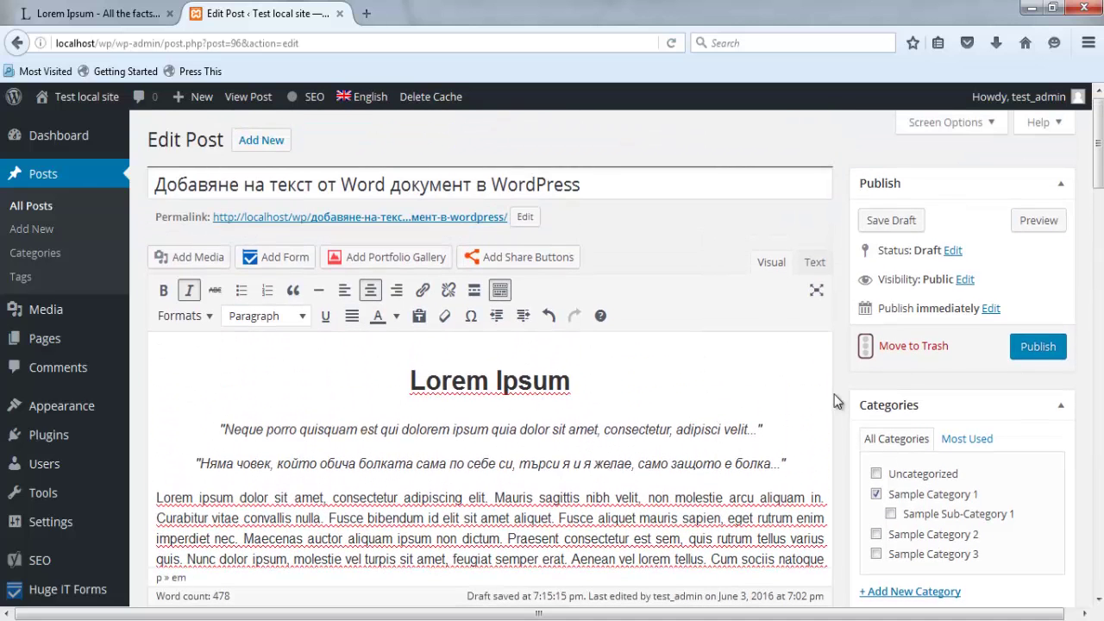
- Publish the post and view its public page
left_click(1031, 346)
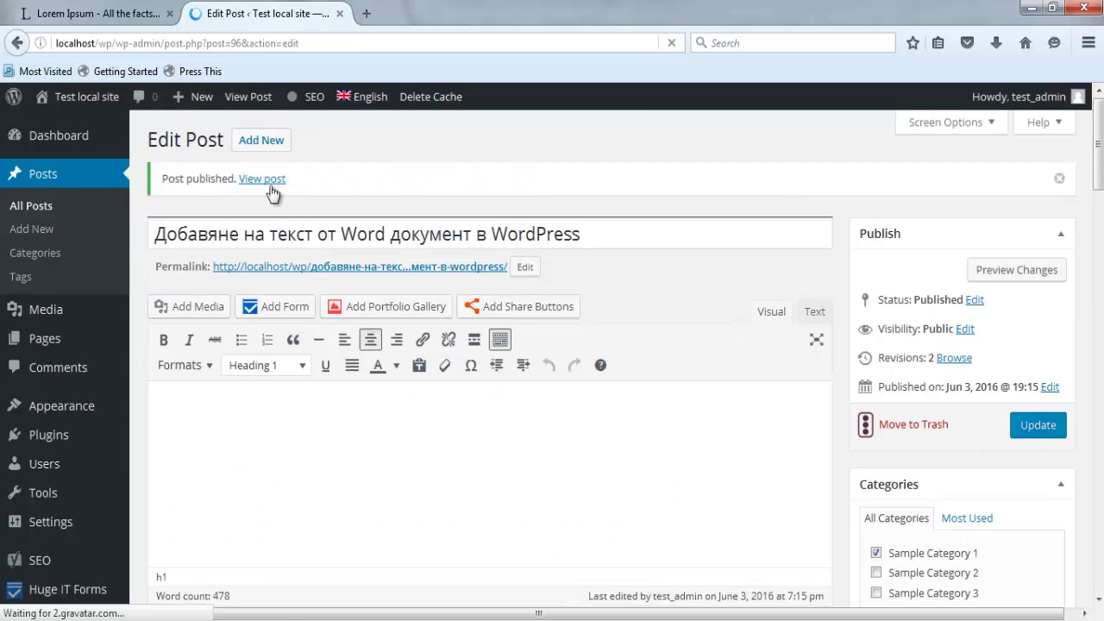
left_click(260, 182)
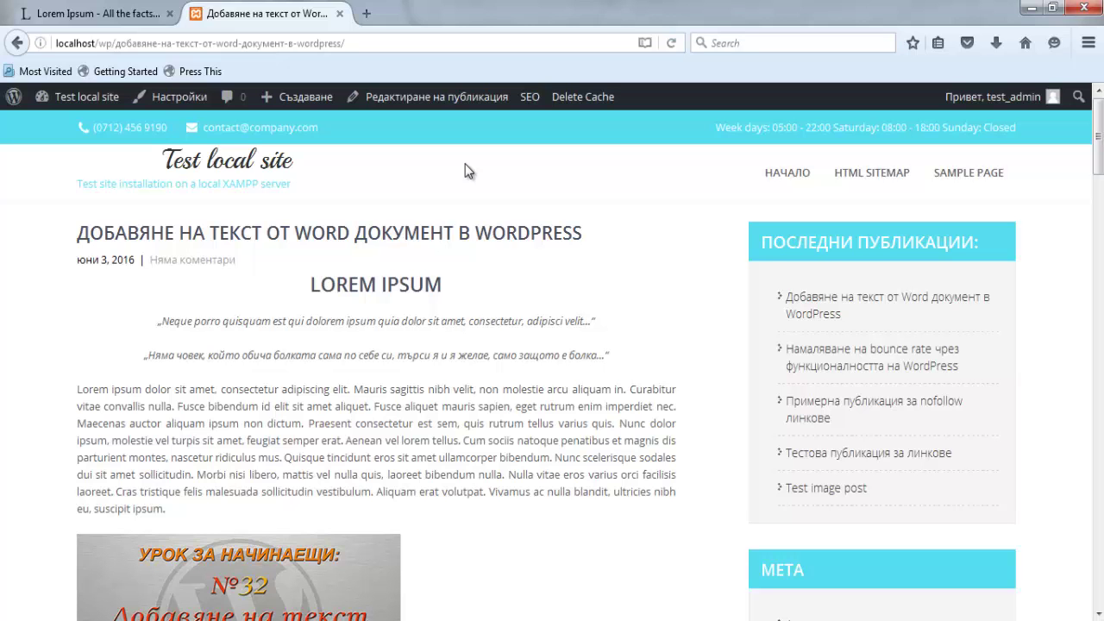
scroll(307, 296, "down", 1)
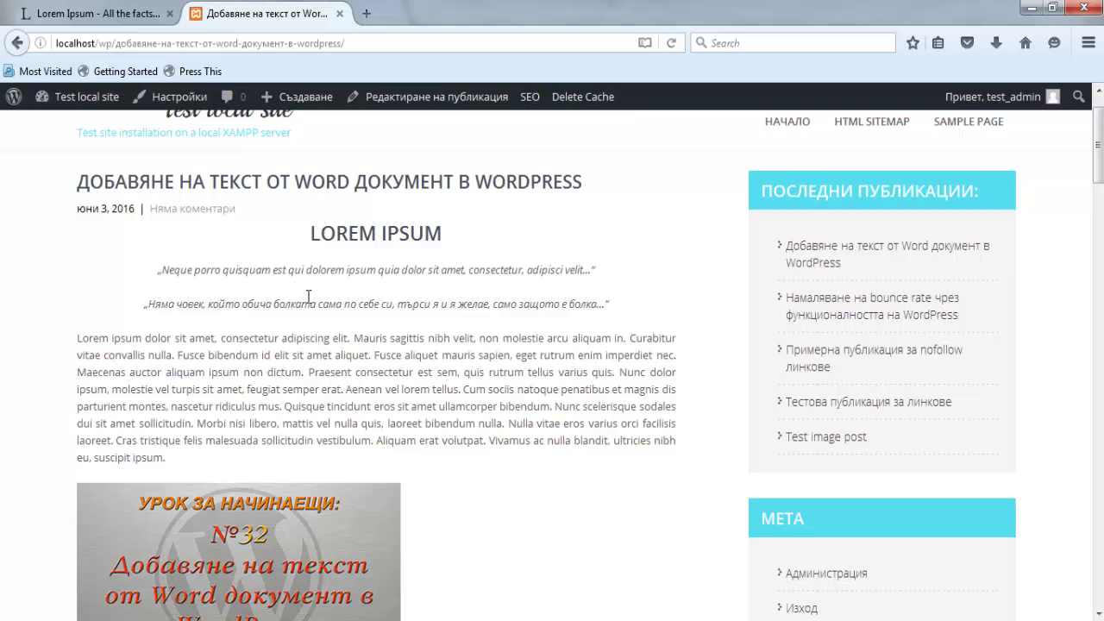
scroll(308, 295, "down", 3)
scroll(308, 296, "down", 4)
scroll(307, 296, "down", 5)
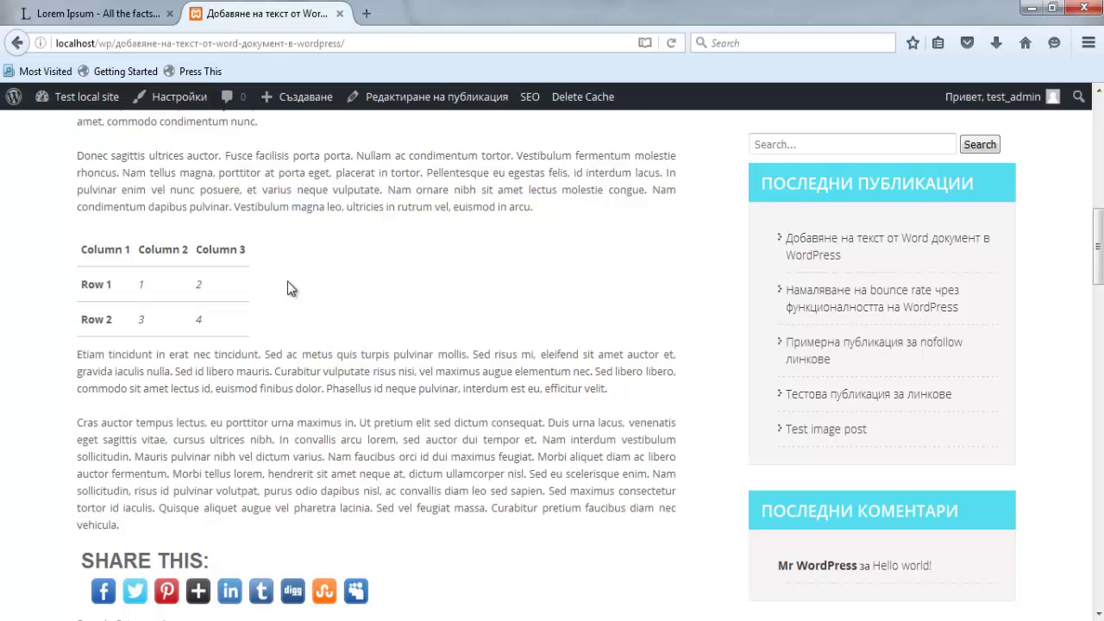
scroll(270, 234, "up", 2)
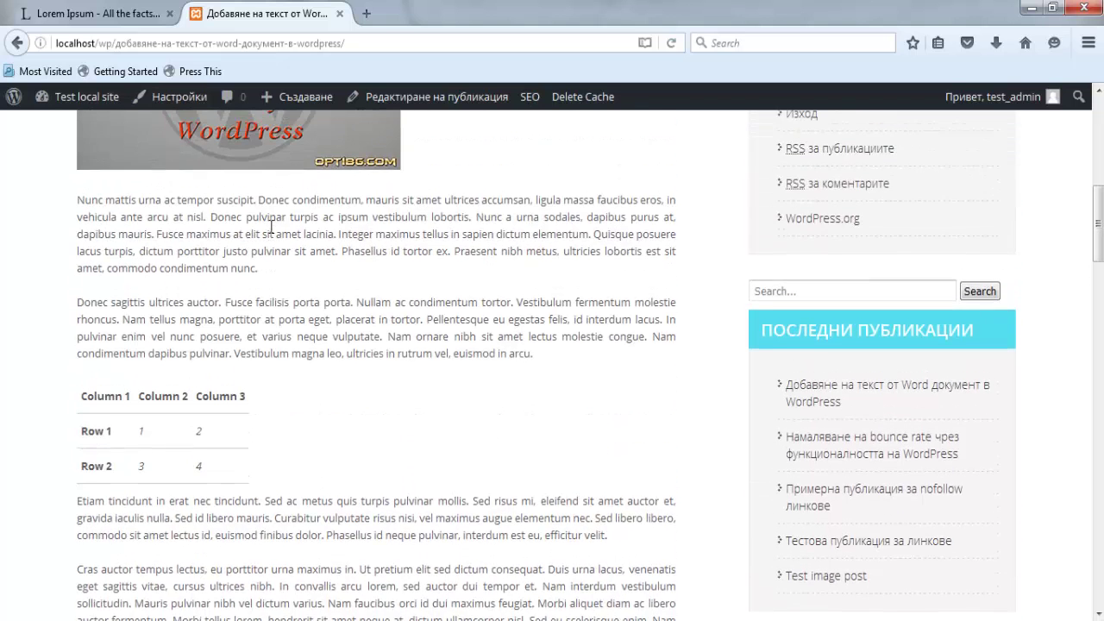
scroll(270, 234, "up", 2)
scroll(270, 234, "up", 3)
scroll(270, 234, "up", 1)
scroll(270, 234, "down", 1)
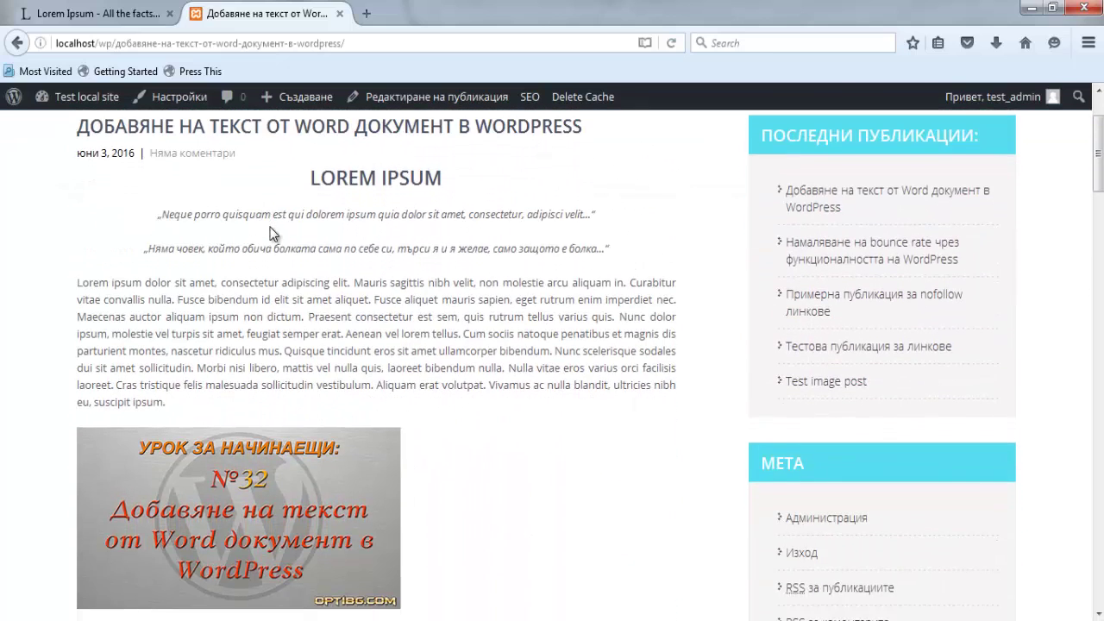
scroll(270, 233, "down", 1)
scroll(438, 274, "up", 1)
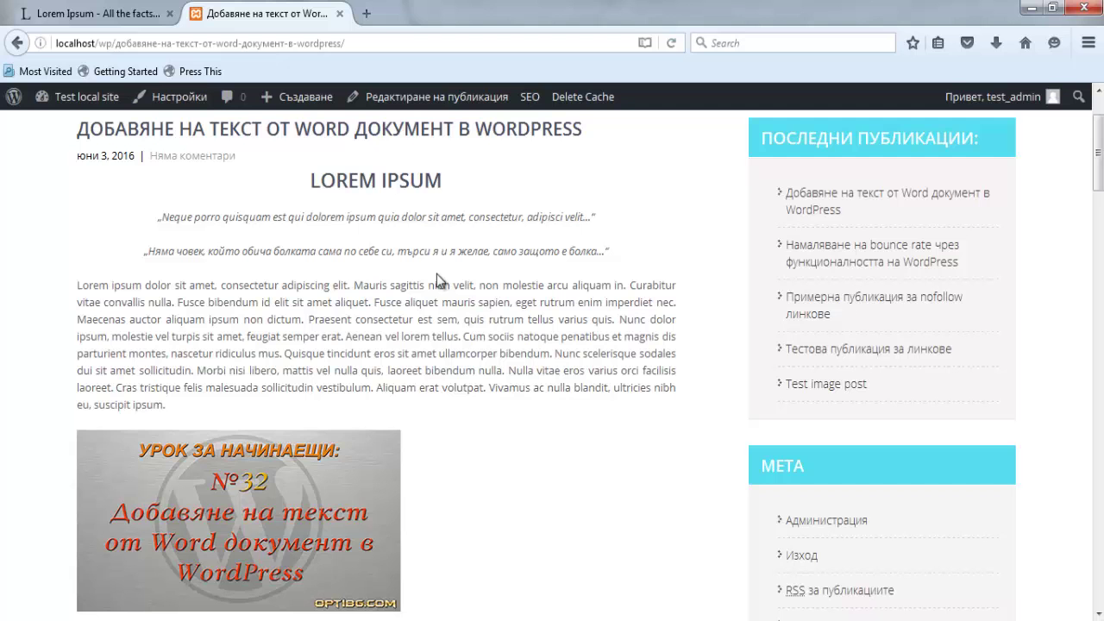
- Switch to Word to compare the original Lorem Ipsum document
key("alt+Tab")
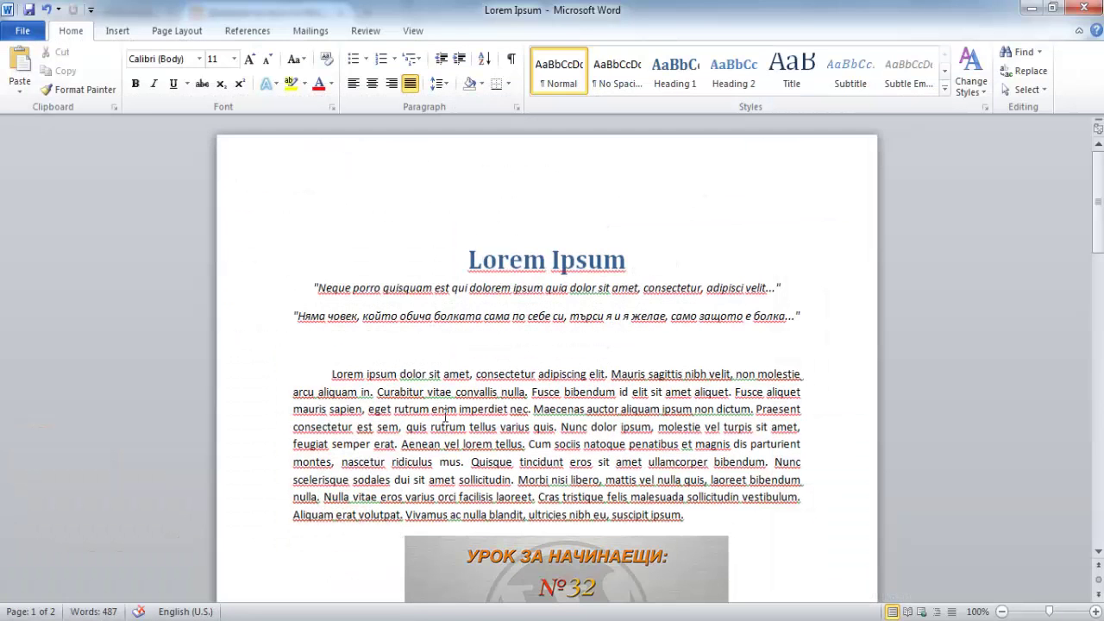